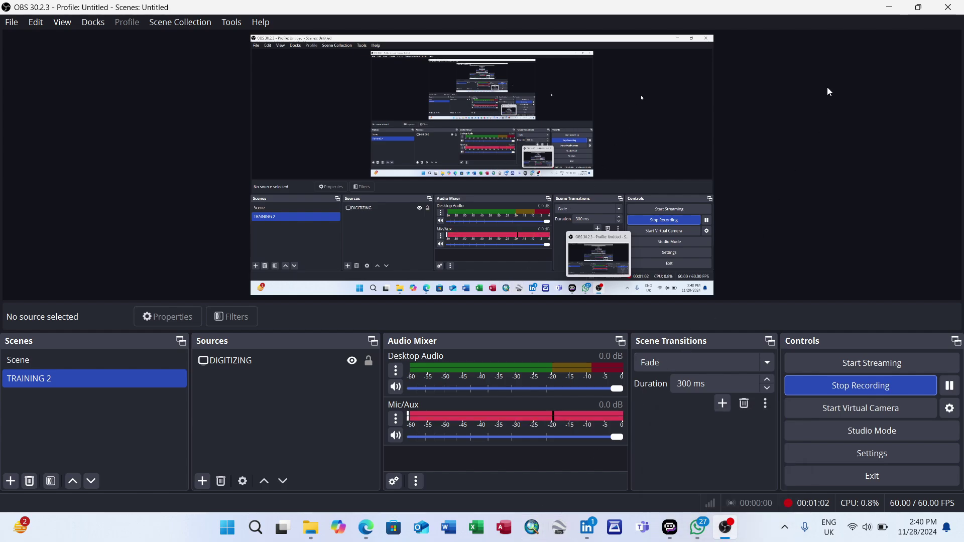
# - Start GEOVIA Surpac 2020 and make the Gold folder on the desktop the working directory
pyautogui.click(889, 7)
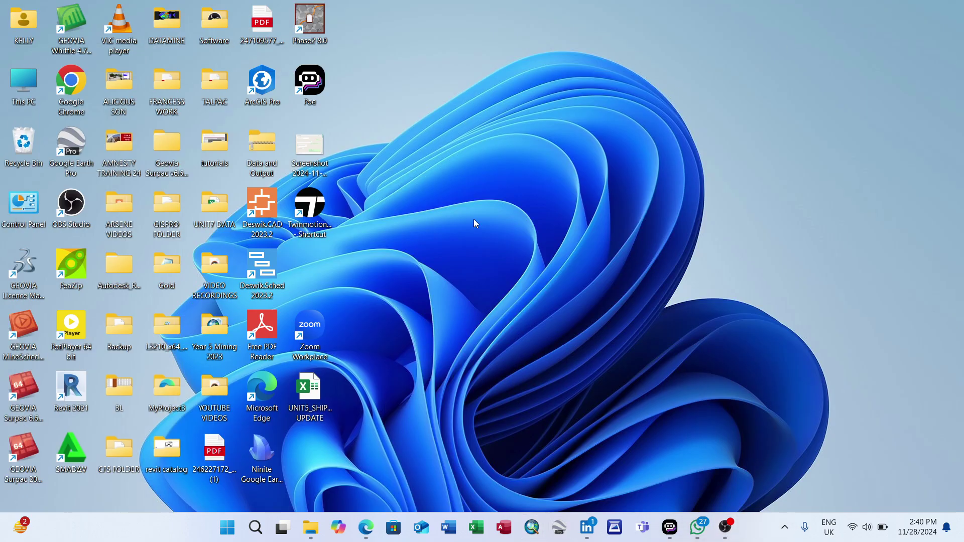
pyautogui.doubleClick(30, 455)
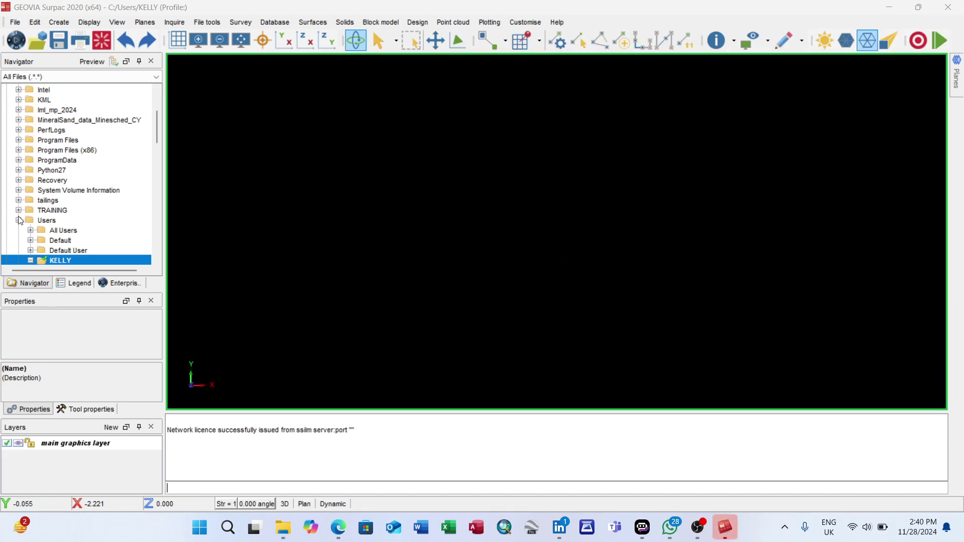
pyautogui.scroll(-4, 30, 221)
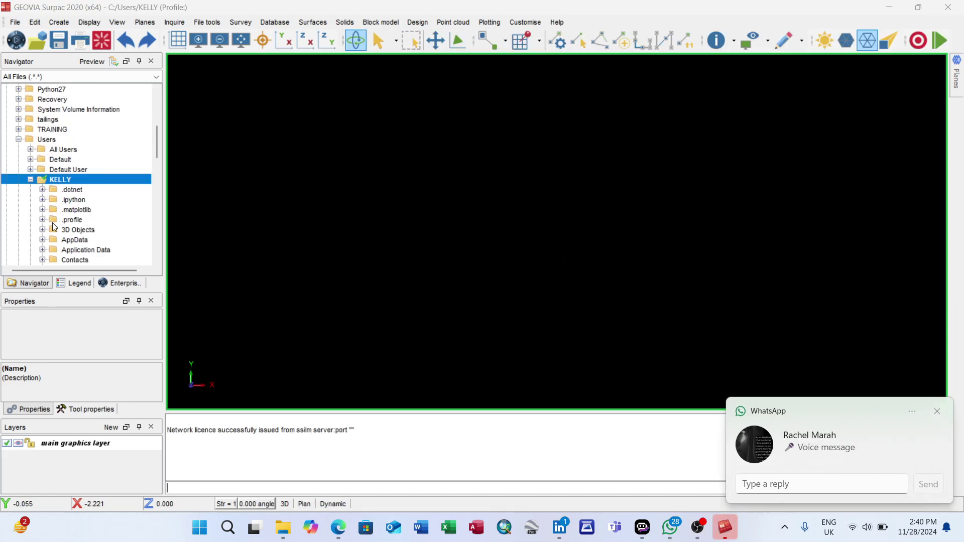
pyautogui.click(42, 190)
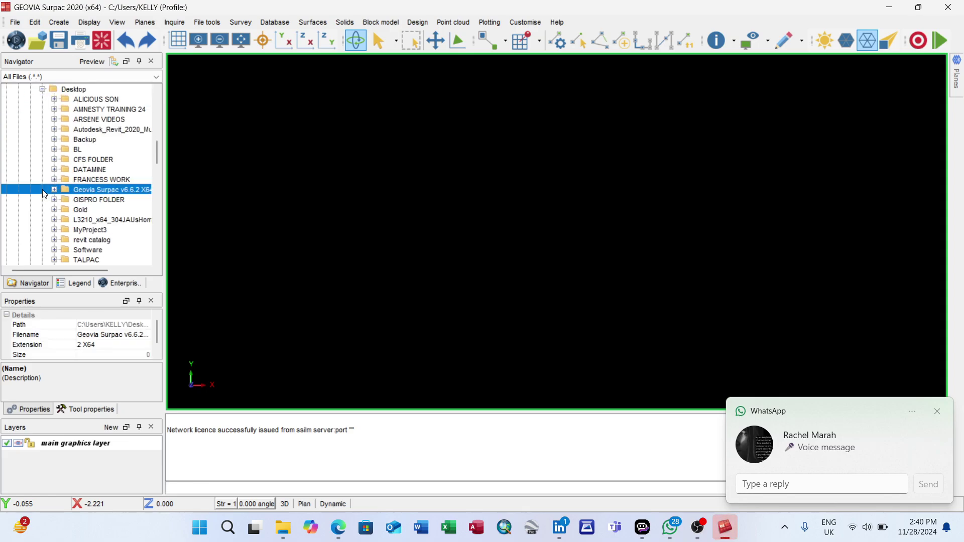
pyautogui.doubleClick(81, 210)
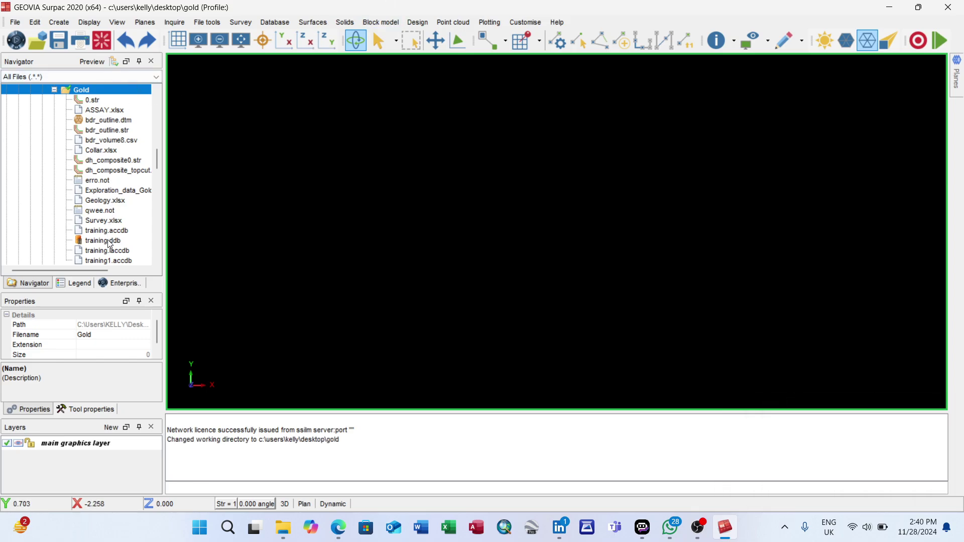
# - Connect the training.ddb database and display the dh_composite0.str string file in the graphics view
pyautogui.moveTo(110, 240); pyautogui.dragTo(544, 234)
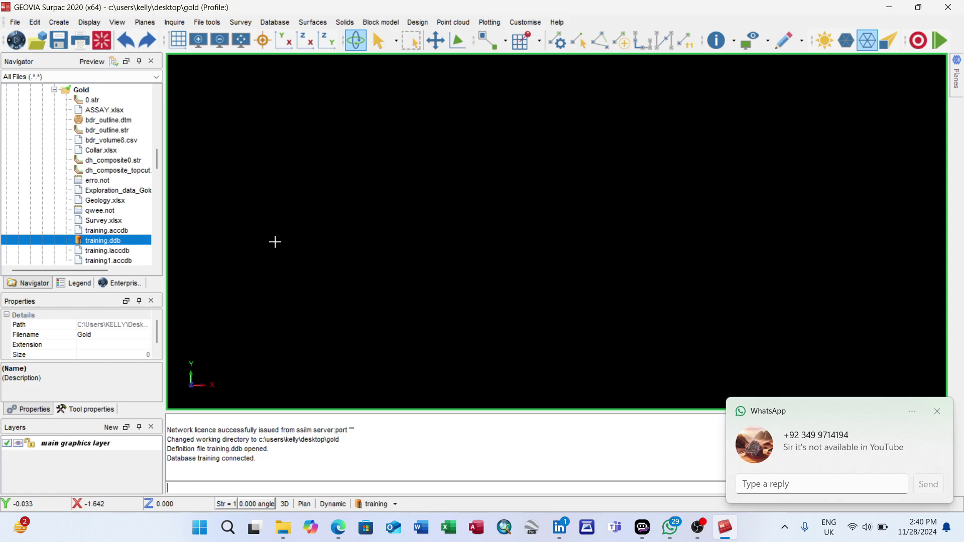
pyautogui.click(123, 161)
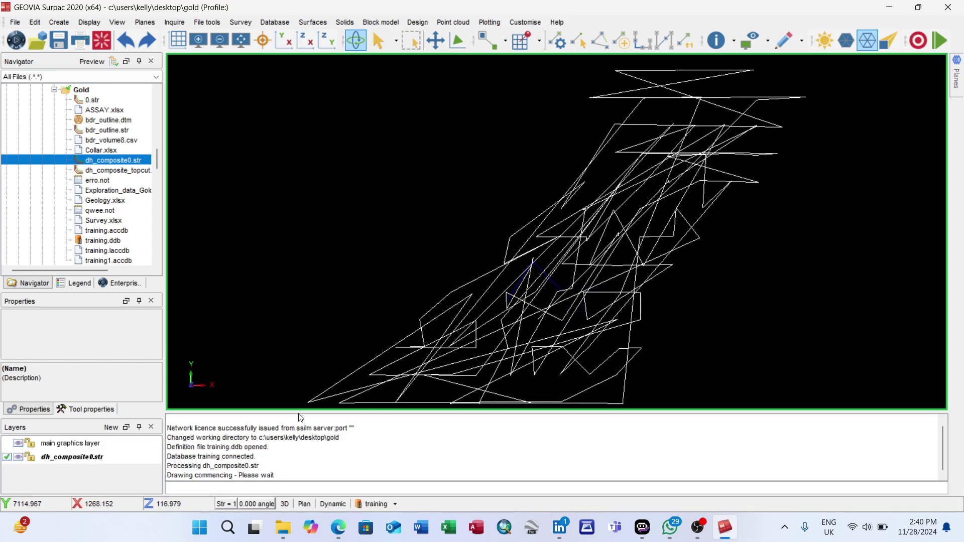
# - Clear the message log below the graphics view
pyautogui.rightClick(340, 429)
pyautogui.click(371, 434)
pyautogui.scroll(-2, 405, 336)
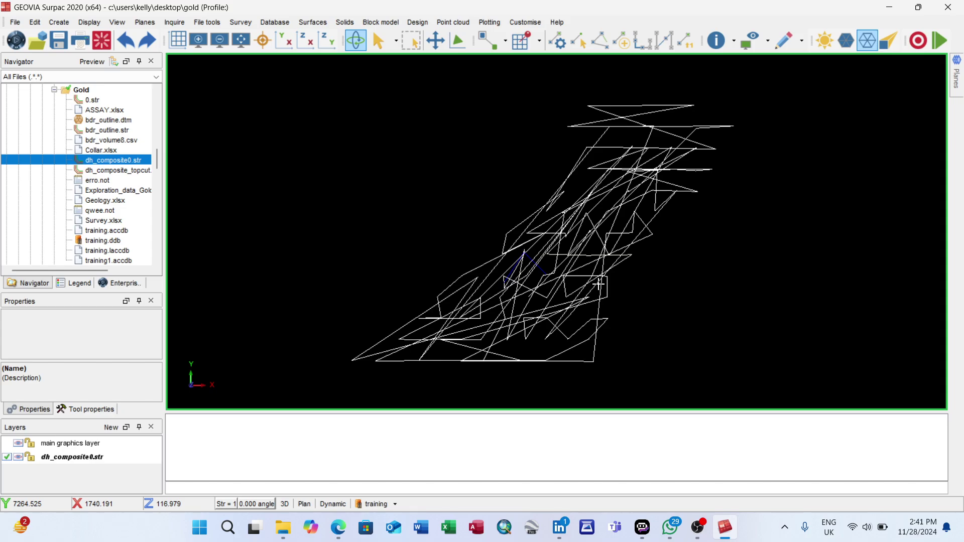
# - Open the Basic statistics window from the database analysis functions
pyautogui.click(276, 24)
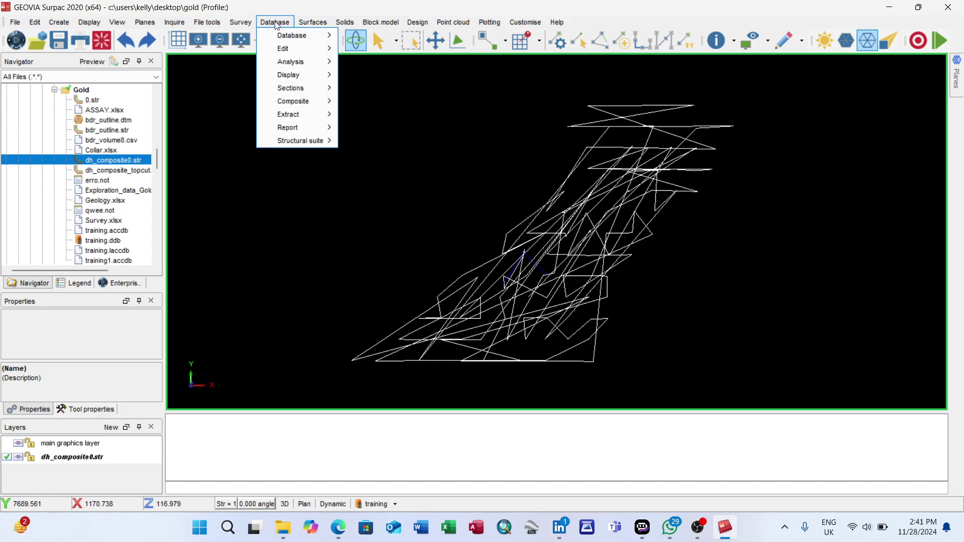
pyautogui.moveTo(287, 36)
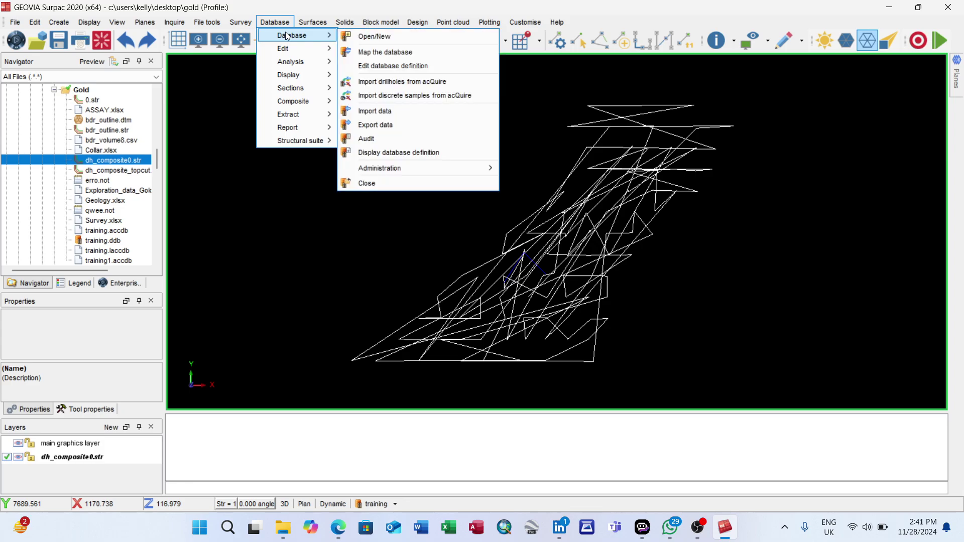
pyautogui.moveTo(293, 62)
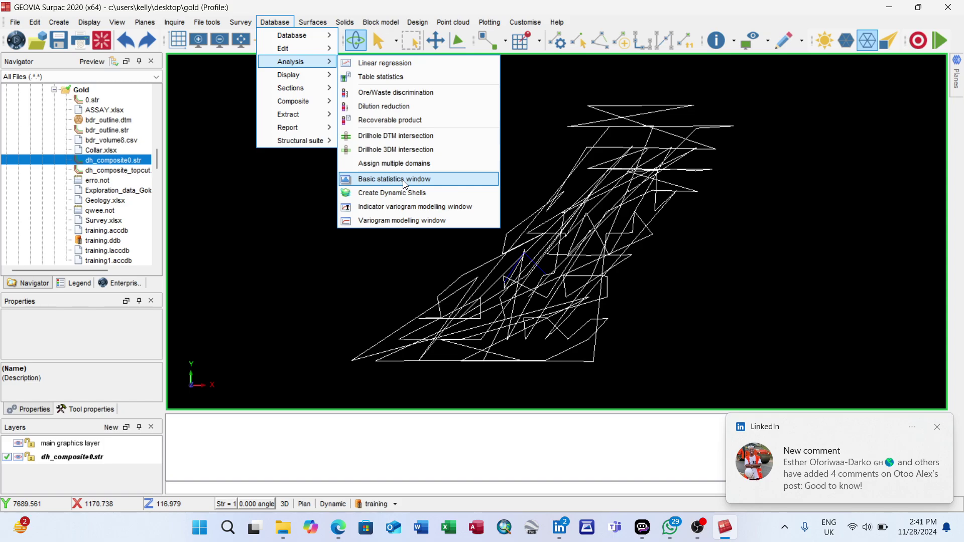
pyautogui.click(403, 180)
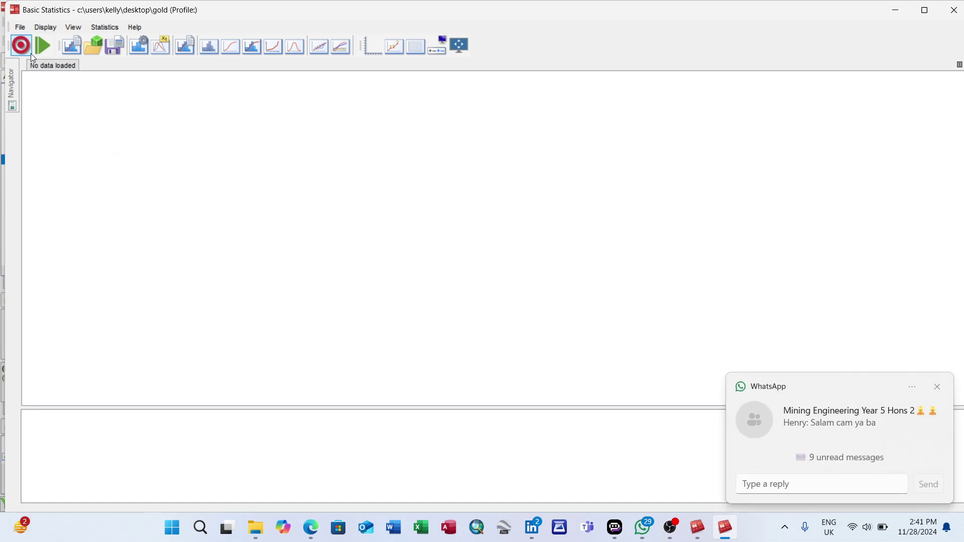
# - Start loading data from string files and choose dh_composite0.str as the source location
pyautogui.click(22, 28)
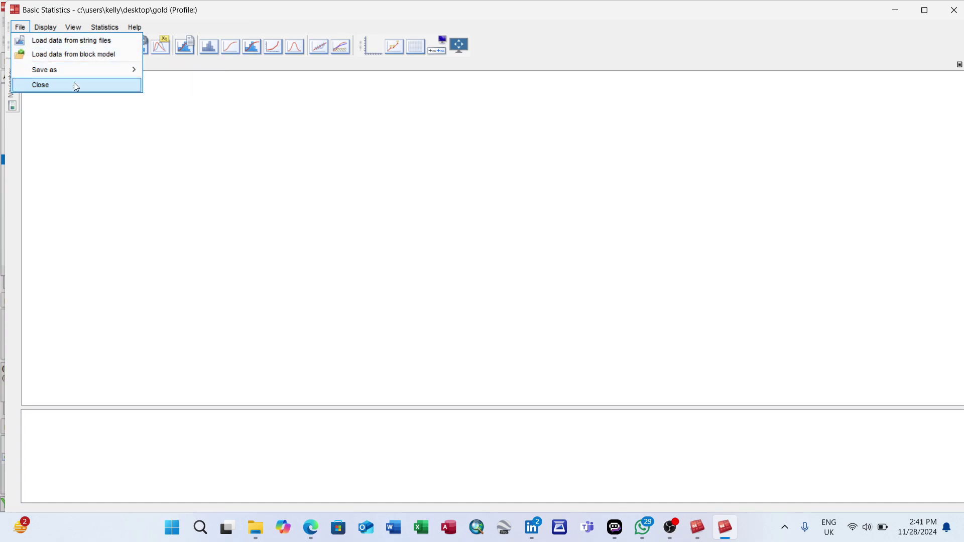
pyautogui.click(86, 42)
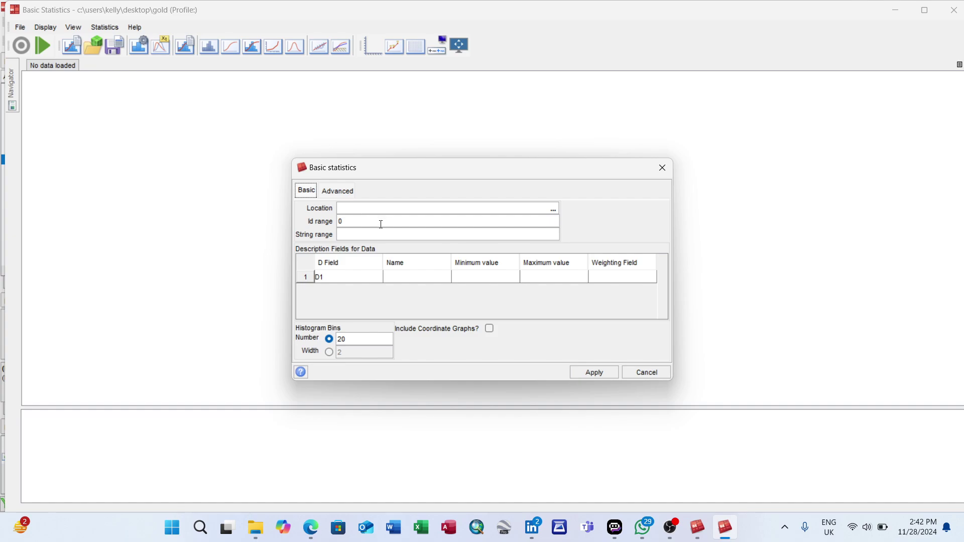
pyautogui.click(554, 209)
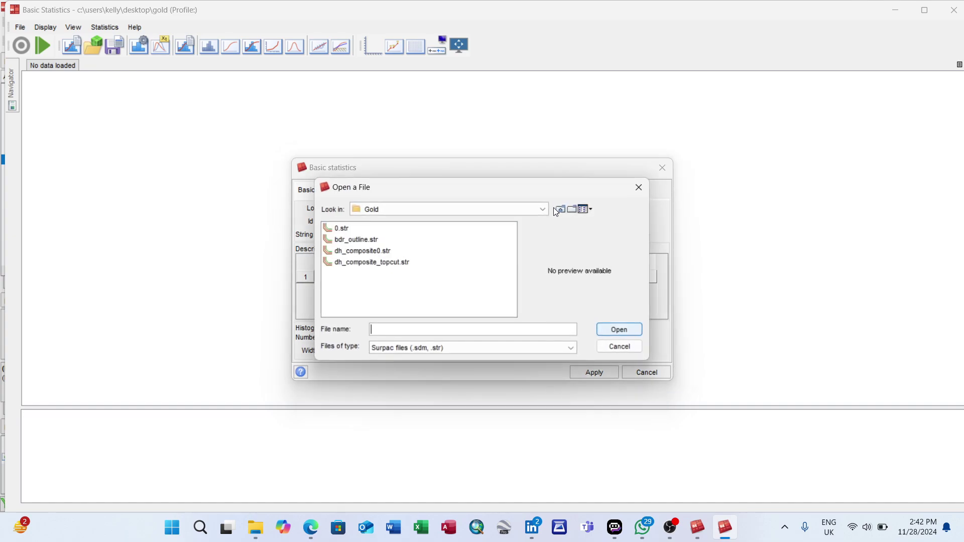
pyautogui.click(368, 252)
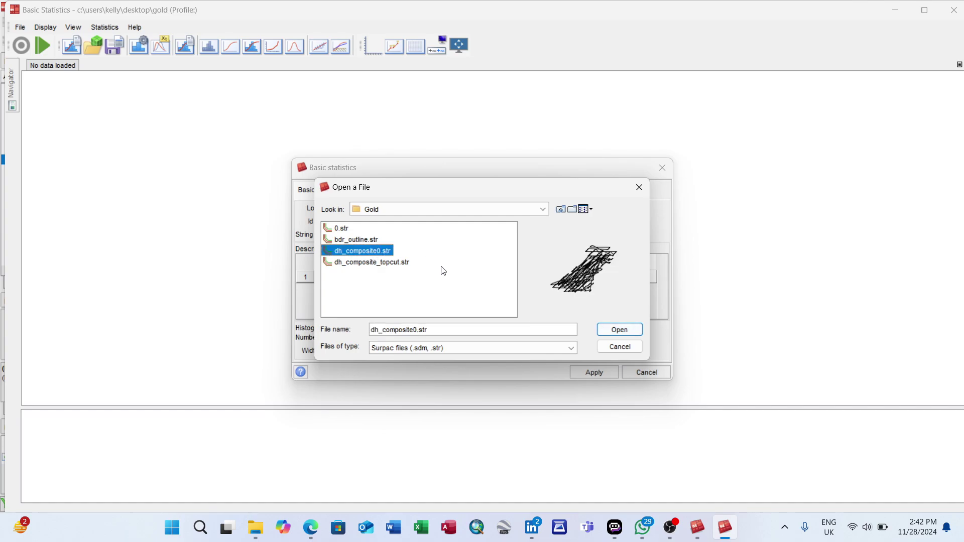
pyautogui.click(620, 329)
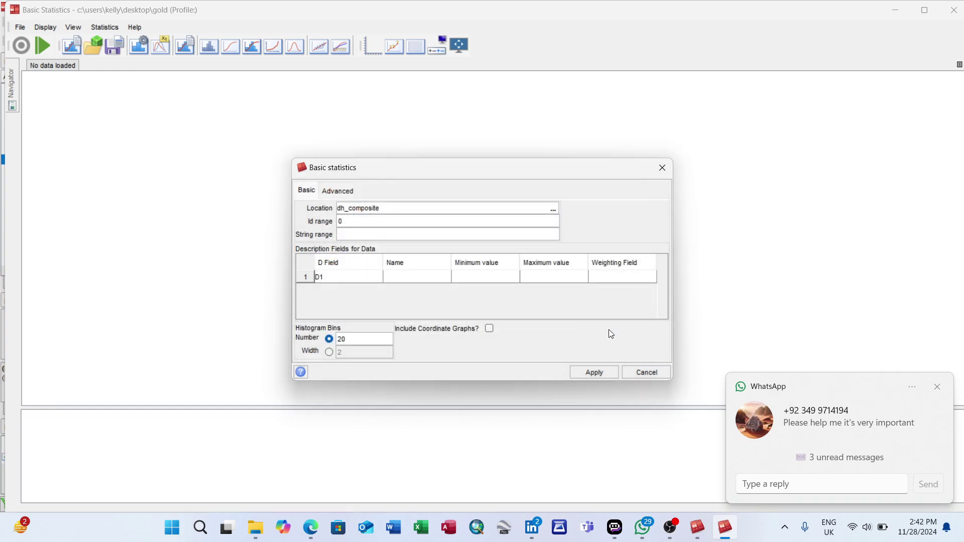
# - Load description field D1 with the name gold, a minimum value of 1.153 and a maximum value of 999
pyautogui.click(371, 284)
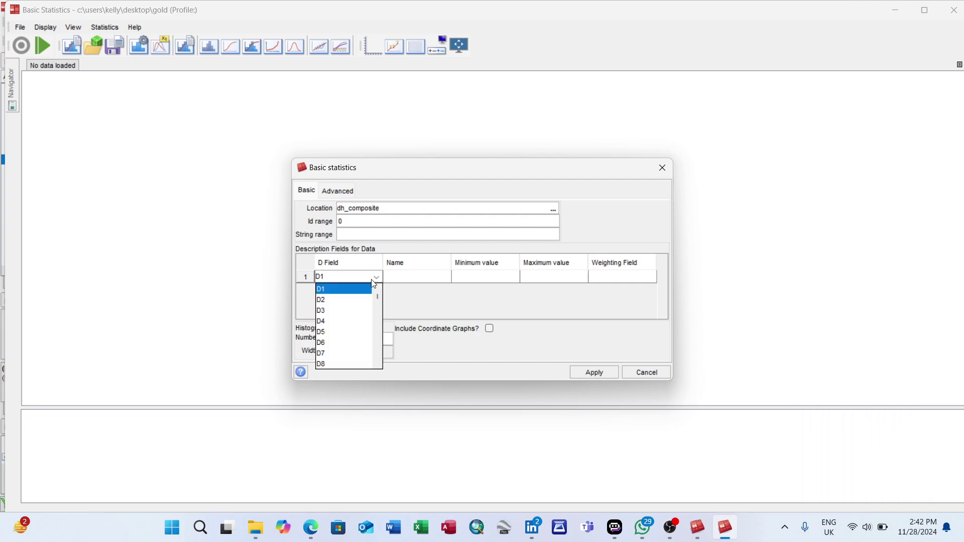
pyautogui.click(369, 289)
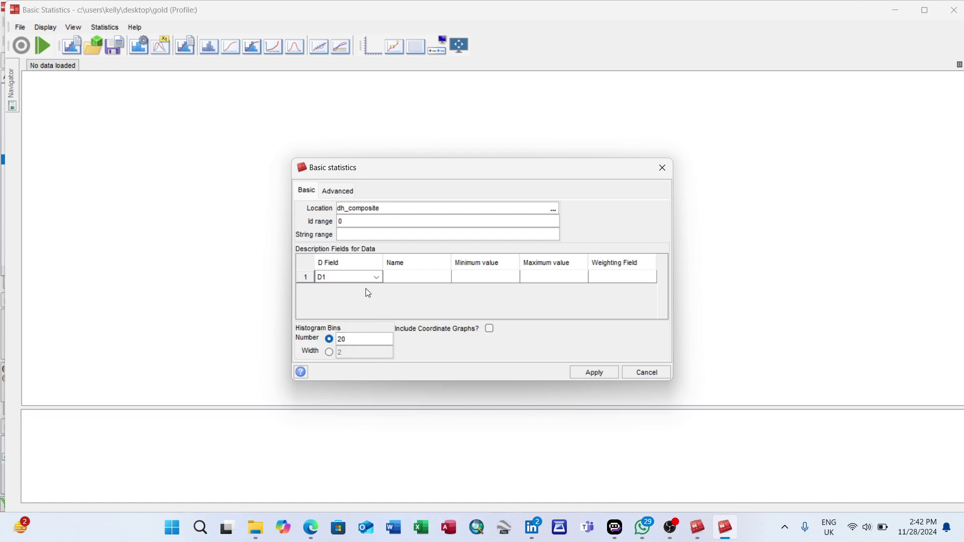
pyautogui.click(417, 276)
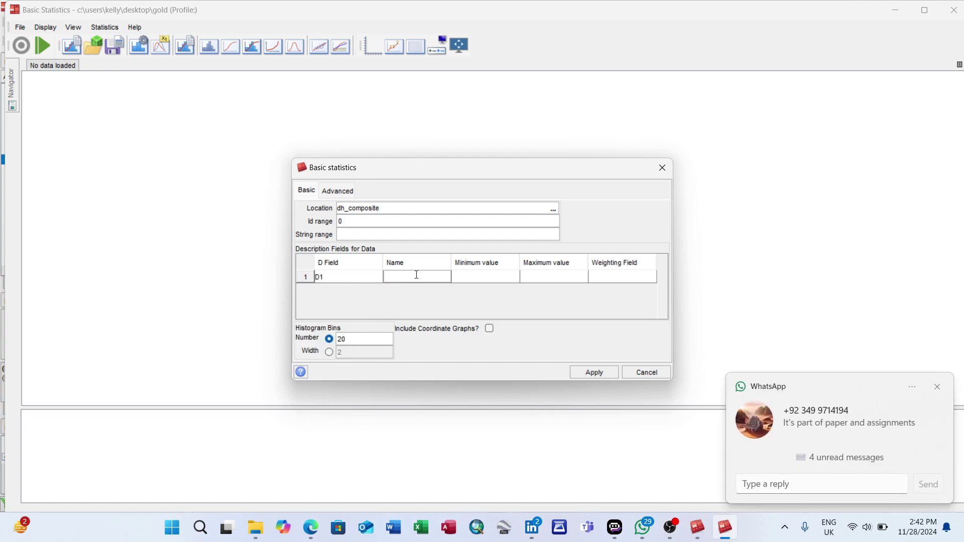
pyautogui.write('gold')
pyautogui.click(472, 277)
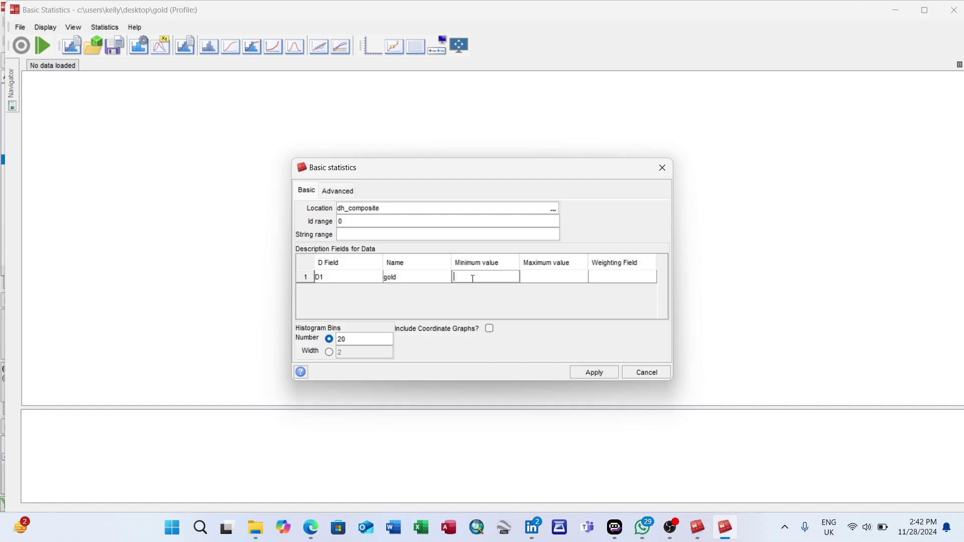
pyautogui.write('1.153')
pyautogui.click(559, 277)
pyautogui.write('999')
pyautogui.click(592, 374)
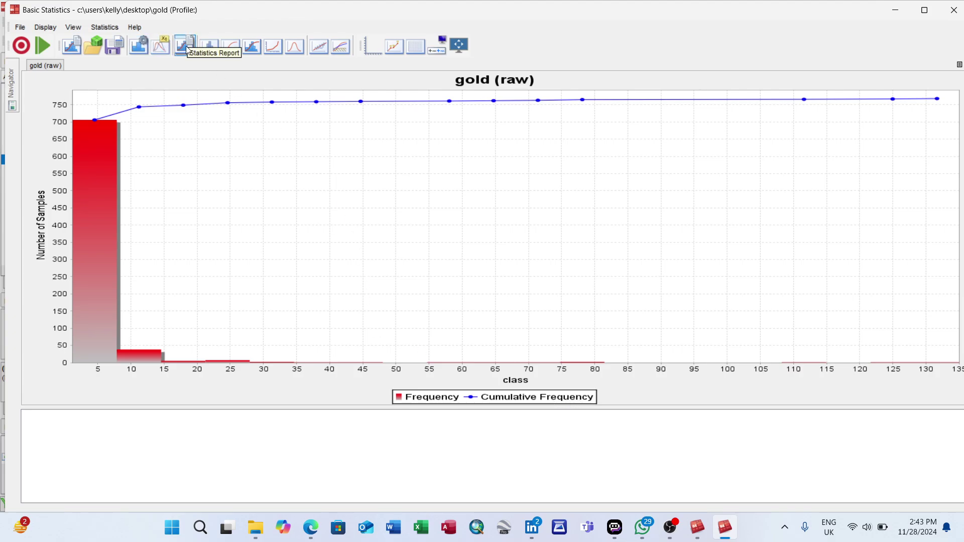
# - Compare the gold cumulative frequency curve with the combined histogram and frequency curve, and try the normal distribution curve
pyautogui.click(232, 49)
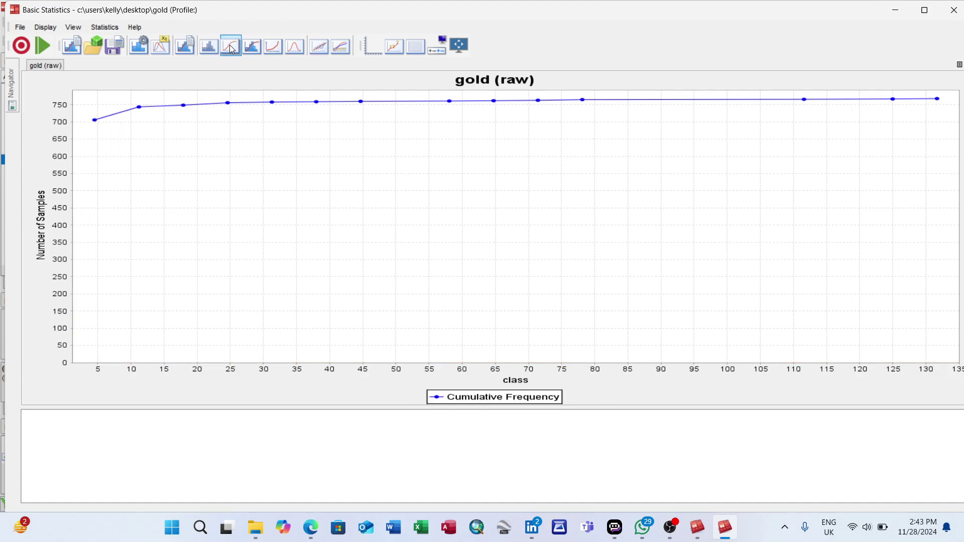
pyautogui.click(255, 52)
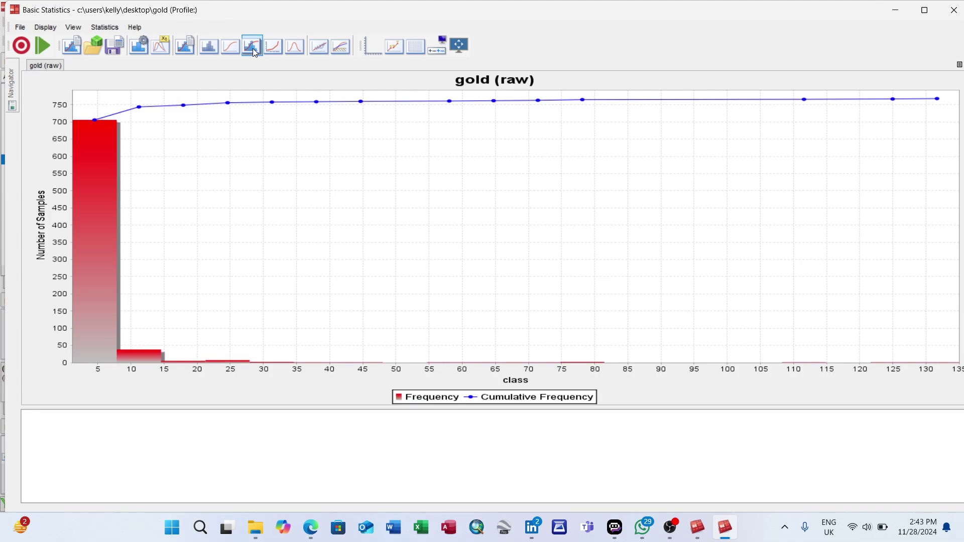
pyautogui.click(293, 47)
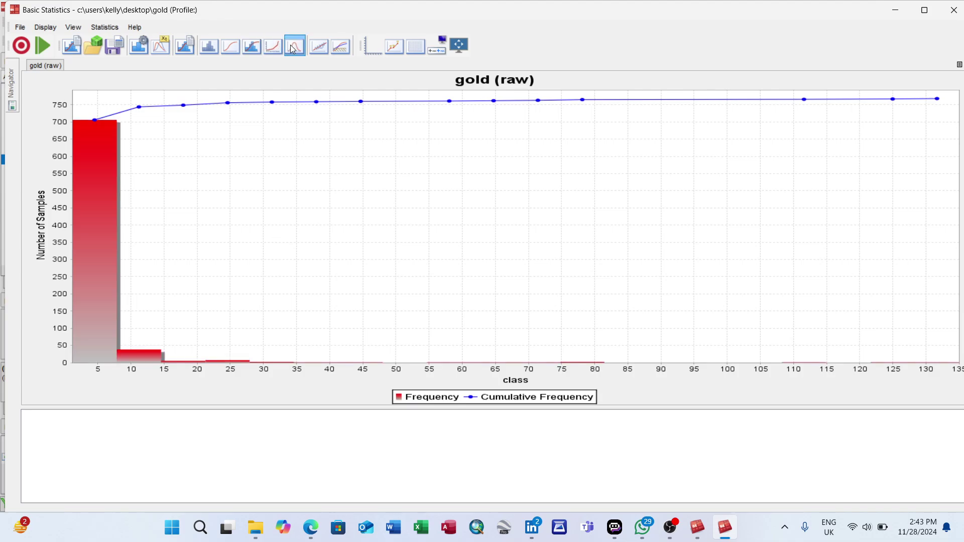
pyautogui.click(233, 48)
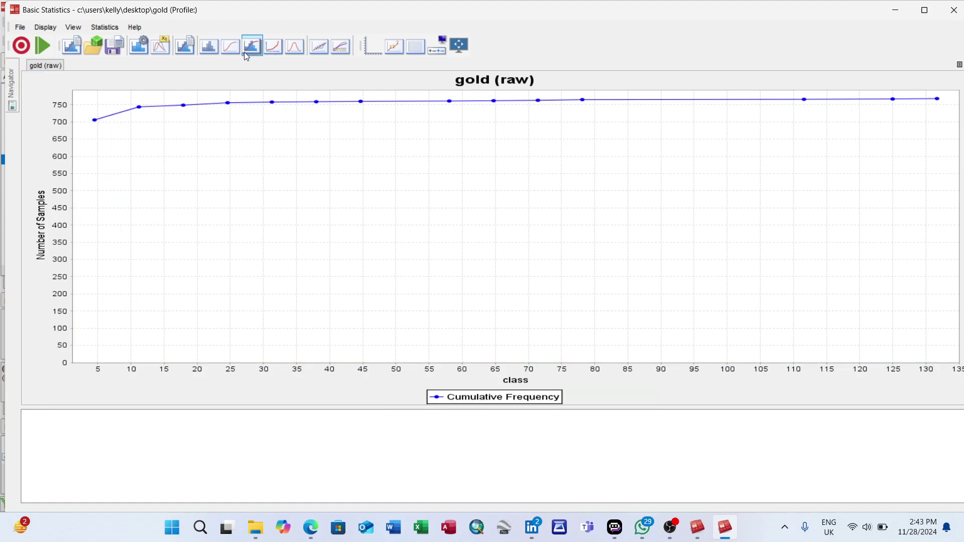
# - View the gold top cut analysis and probability curve, and look at the statistics report options without creating a report
pyautogui.click(340, 48)
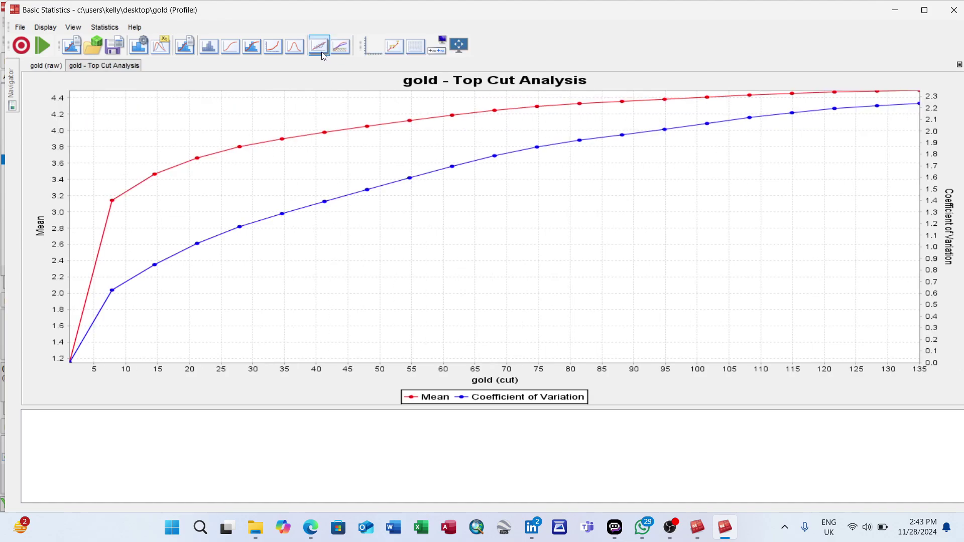
pyautogui.click(317, 48)
pyautogui.click(275, 47)
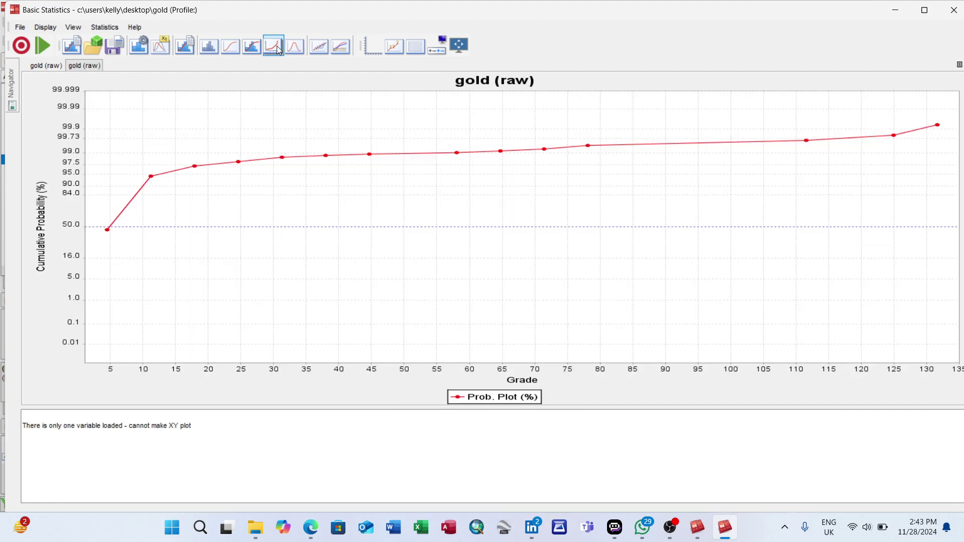
pyautogui.click(181, 48)
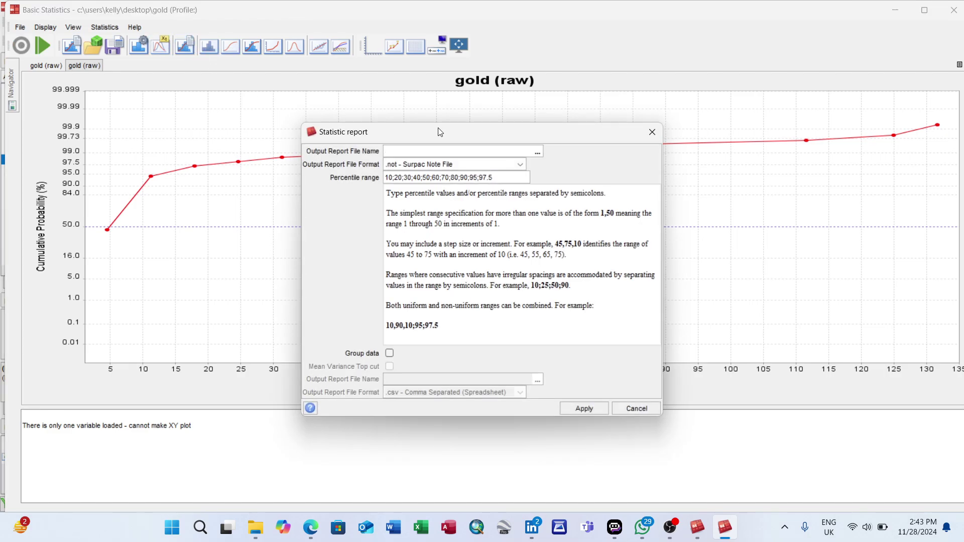
pyautogui.click(651, 130)
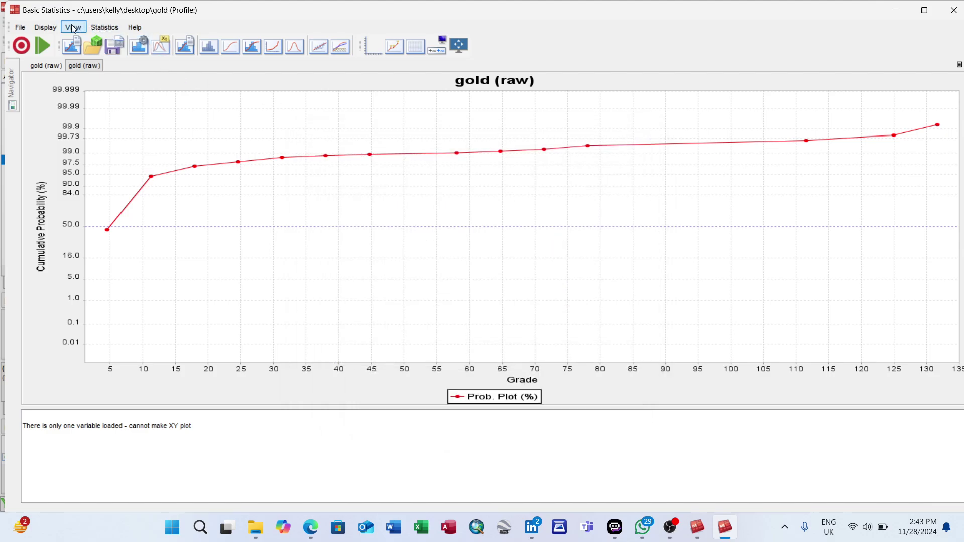
# - Display the gold histogram on its own and switch the chart to the cumulative frequency curve
pyautogui.click(51, 25)
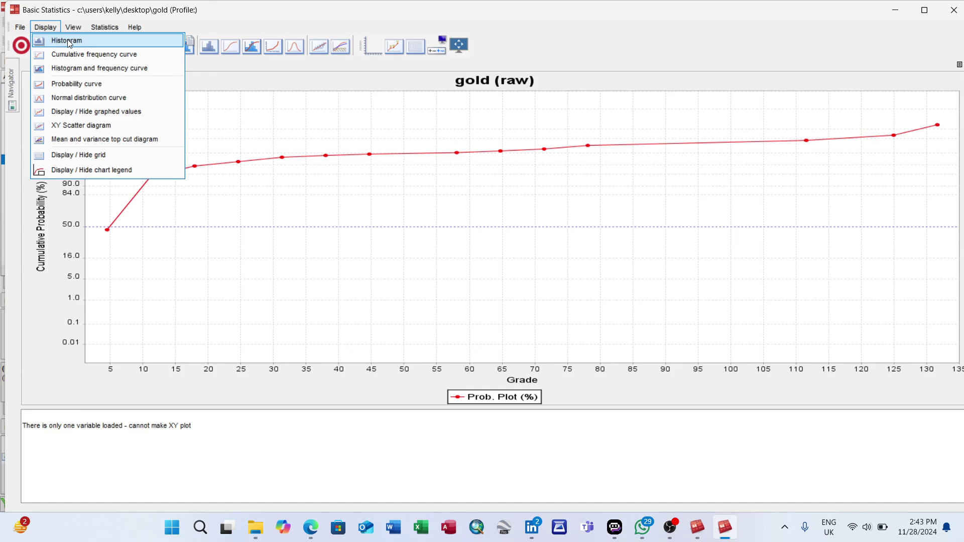
pyautogui.click(71, 40)
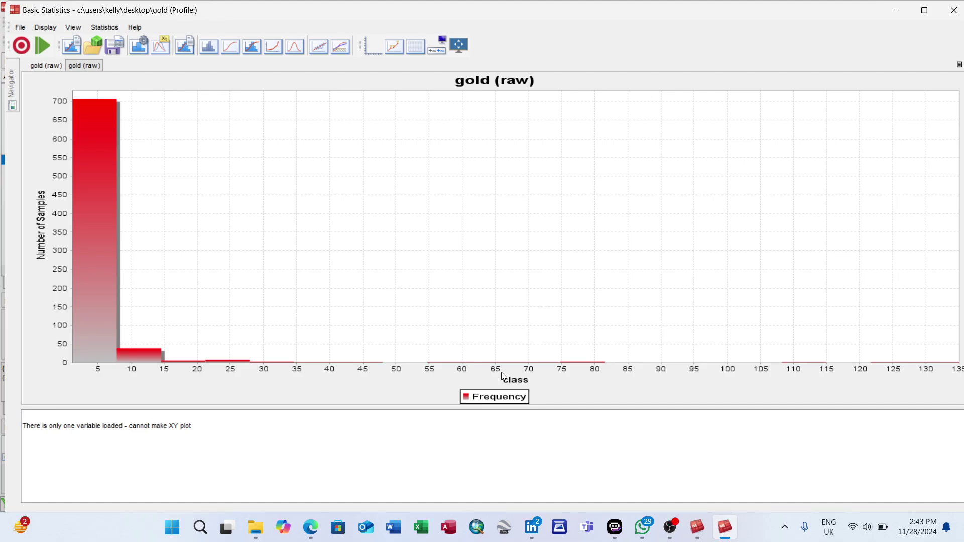
pyautogui.click(48, 27)
pyautogui.click(72, 55)
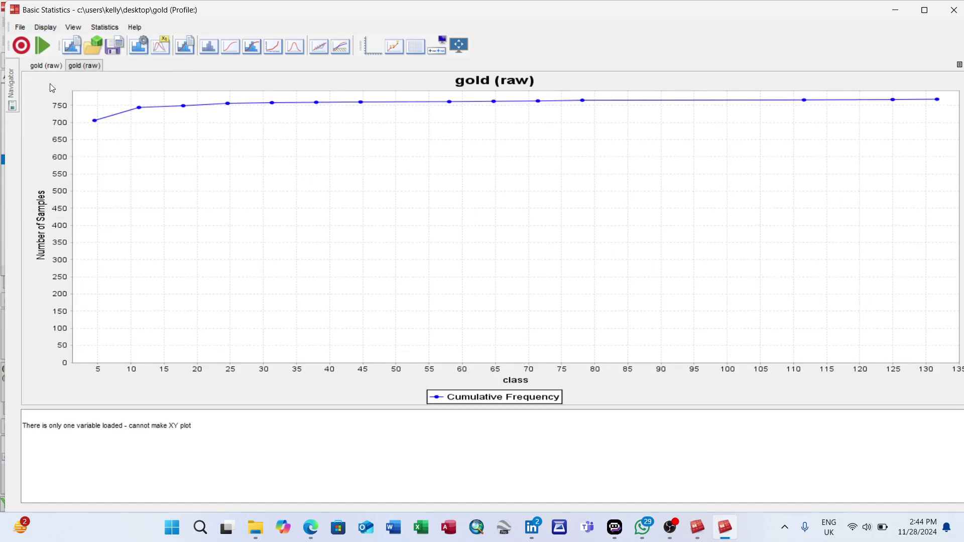
pyautogui.click(45, 27)
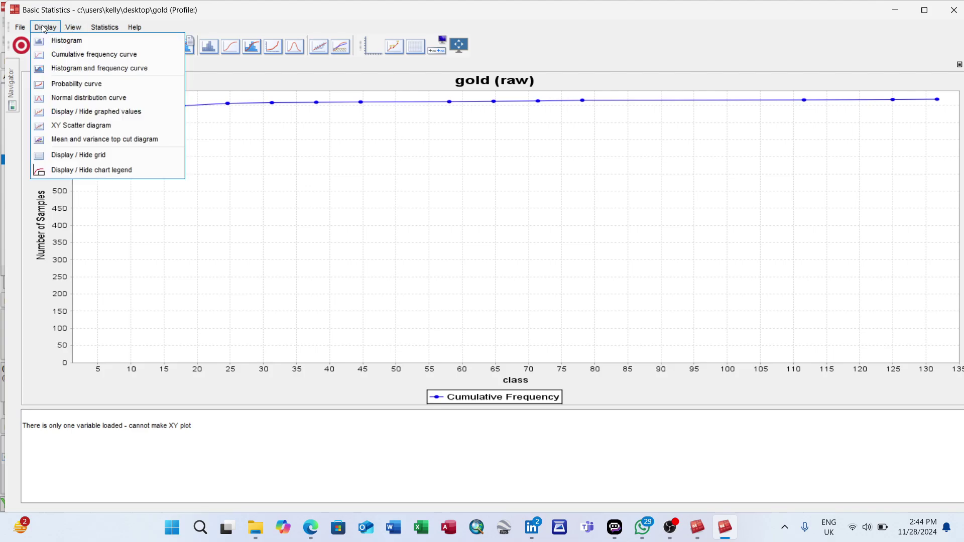
pyautogui.click(66, 55)
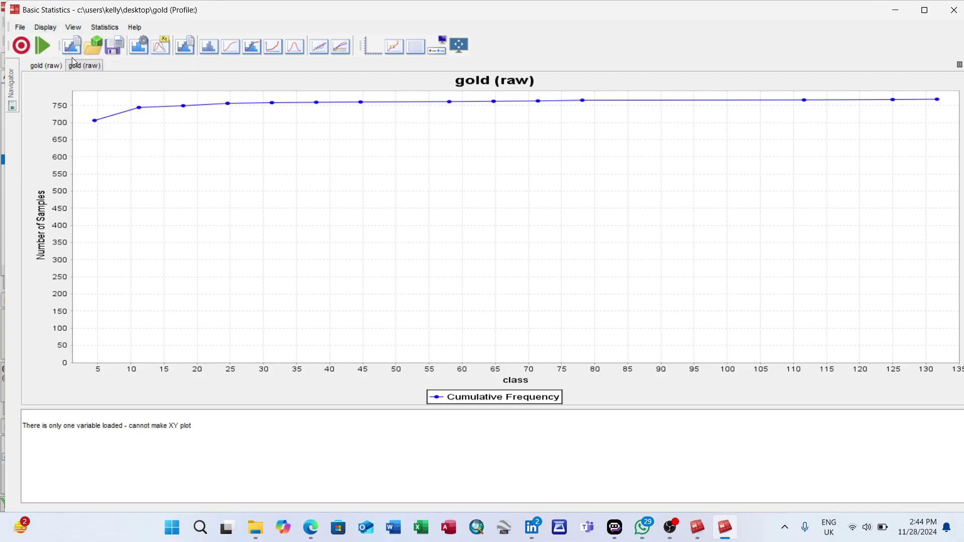
# - Replace the gold cumulative frequency curve with the histogram on its own
pyautogui.click(45, 27)
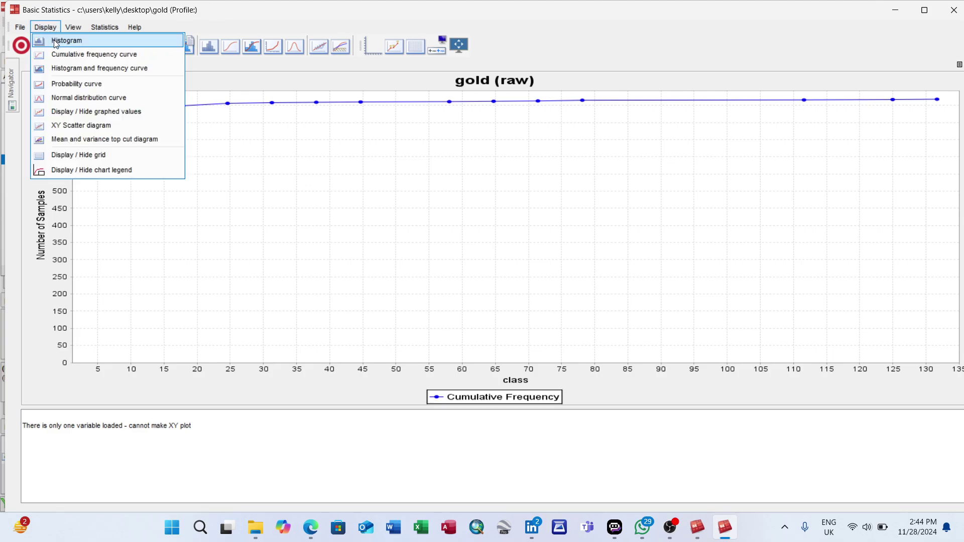
pyautogui.click(319, 208)
pyautogui.click(45, 28)
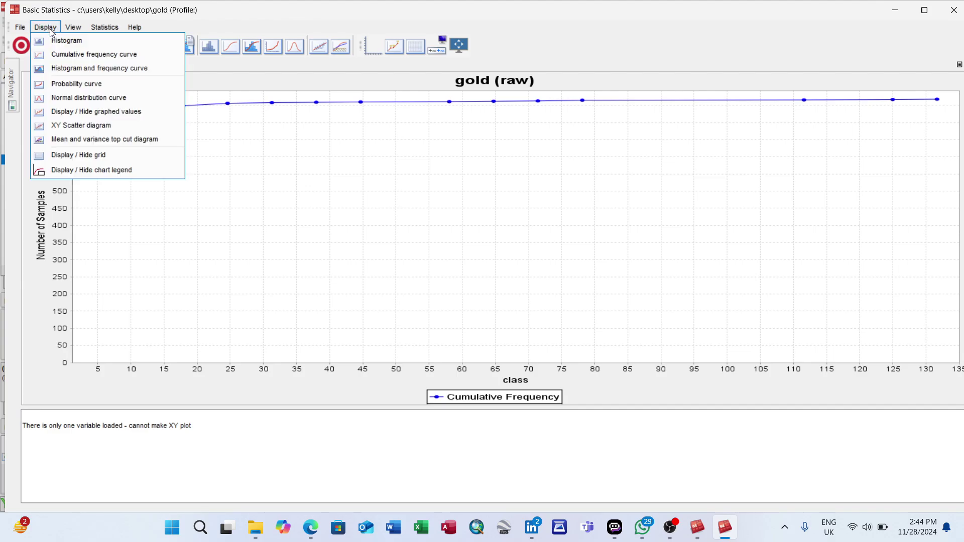
pyautogui.click(67, 42)
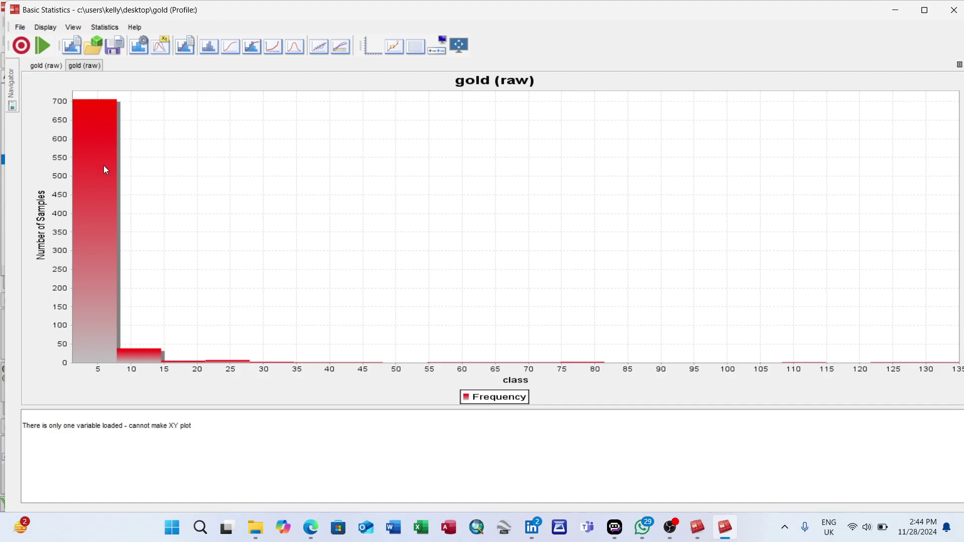
# - View the gold cumulative frequency curve and the combined histogram and frequency curve, and return to the plain histogram
pyautogui.moveTo(105, 173)
pyautogui.click(222, 49)
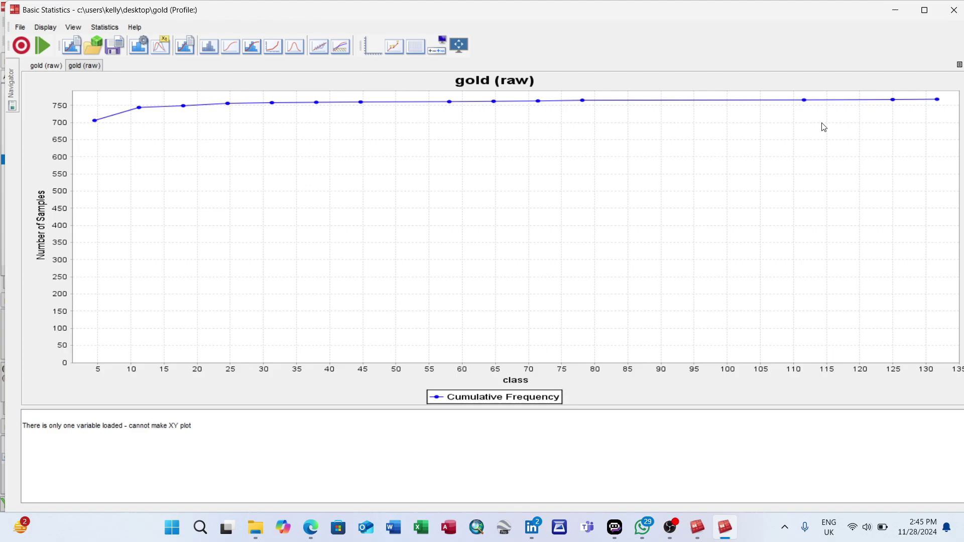
pyautogui.click(261, 50)
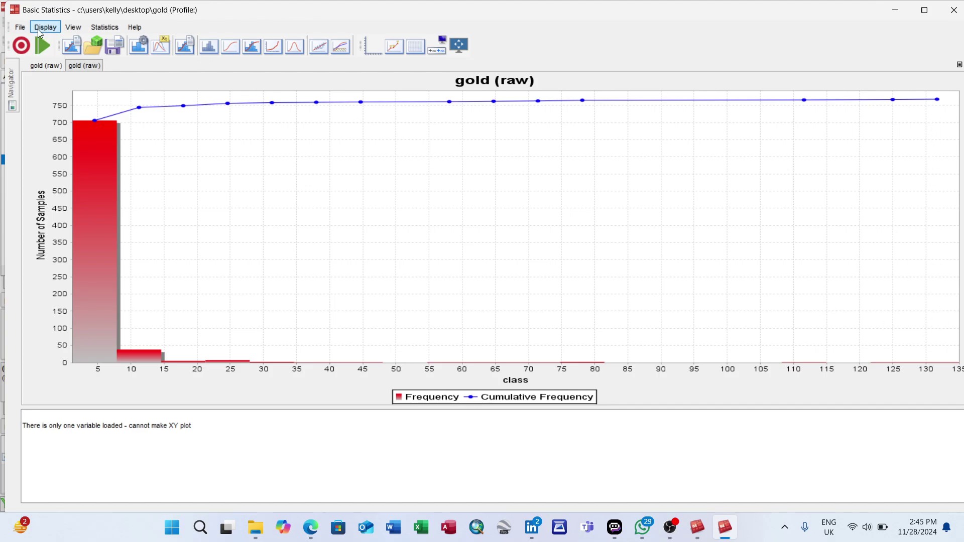
pyautogui.click(45, 27)
pyautogui.click(56, 40)
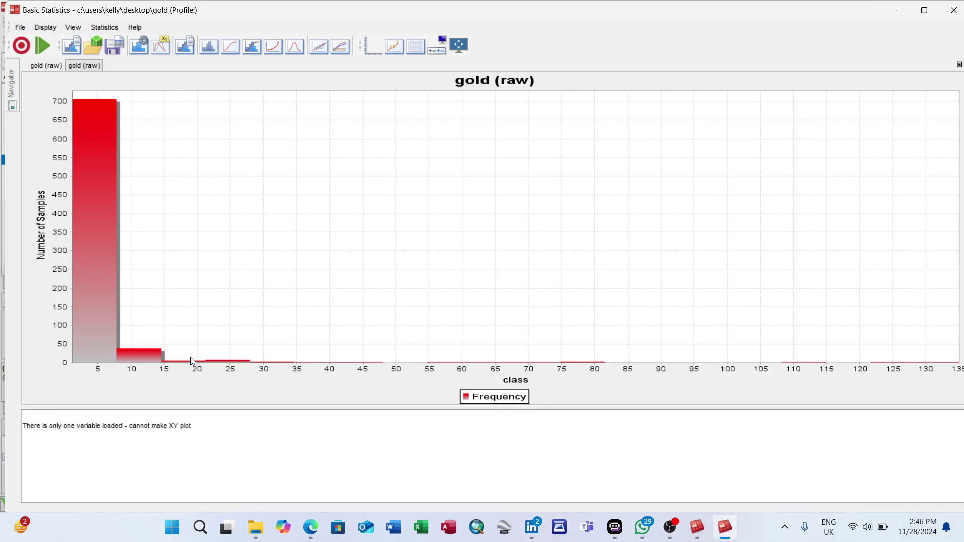
# - Create a statistics report named statistics as a Surpac note file, with percentiles 10;20;30;40;50;60;70;80;90;95;97.5
pyautogui.click(101, 30)
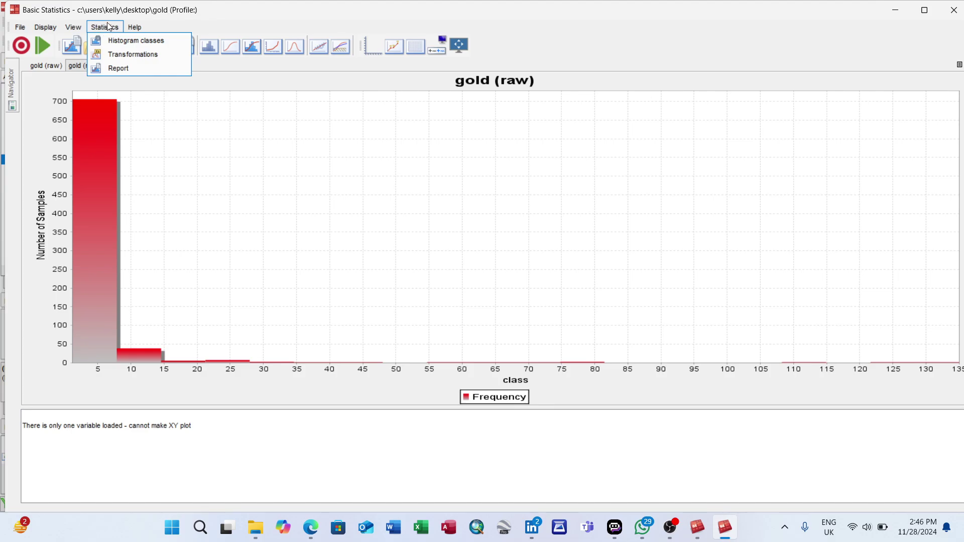
pyautogui.click(125, 67)
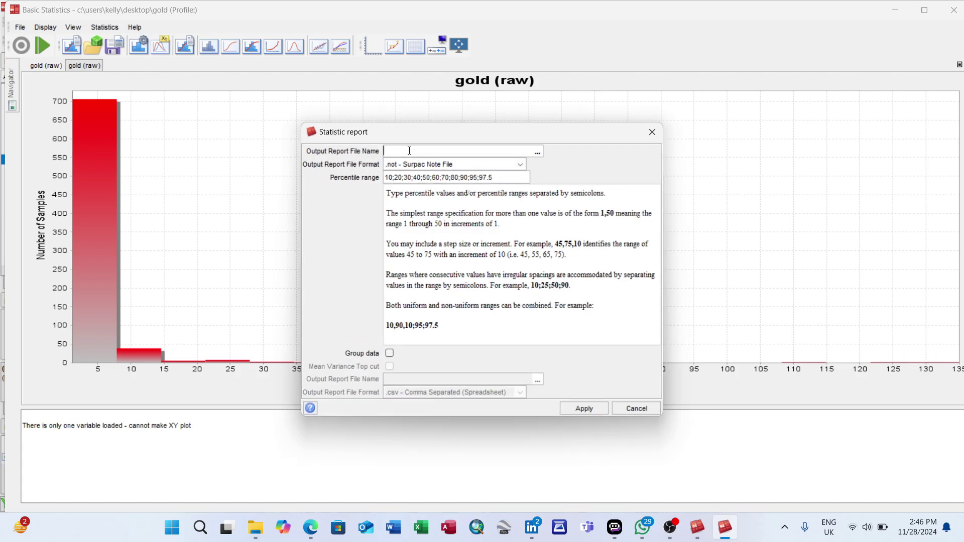
pyautogui.write('statistics')
pyautogui.click(581, 409)
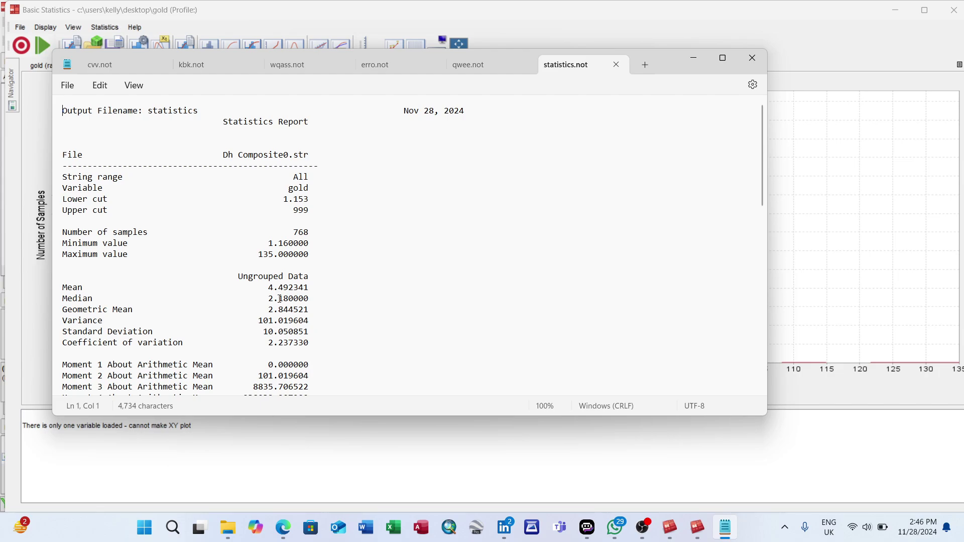
# - Examine the mean and standard deviation of gold in the statistics report and close the report
pyautogui.scroll(-1, 280, 299)
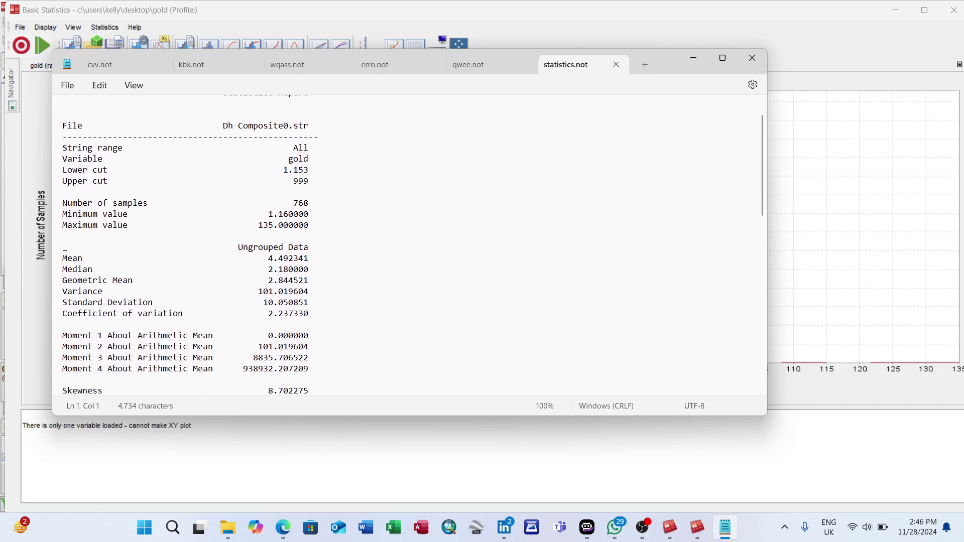
pyautogui.moveTo(63, 257); pyautogui.dragTo(311, 264)
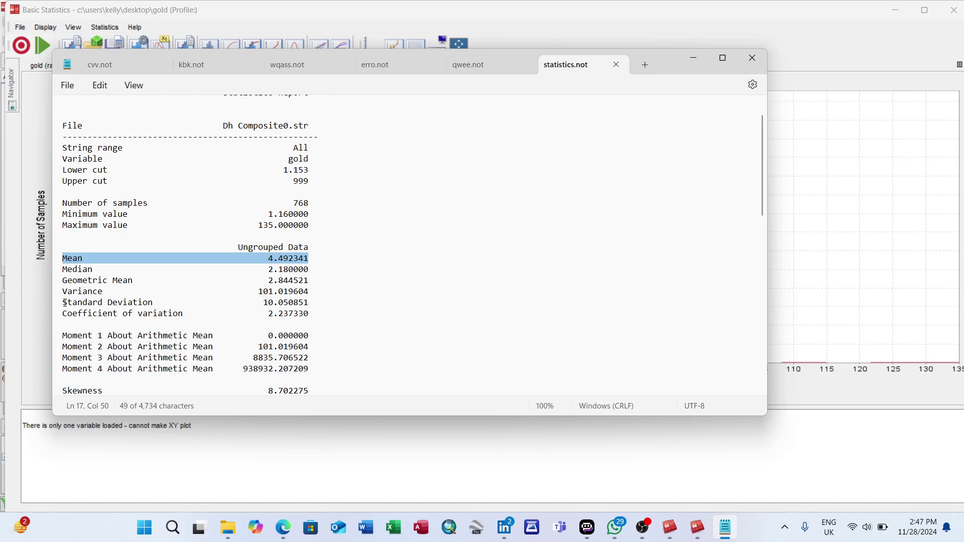
pyautogui.moveTo(58, 304); pyautogui.dragTo(315, 307)
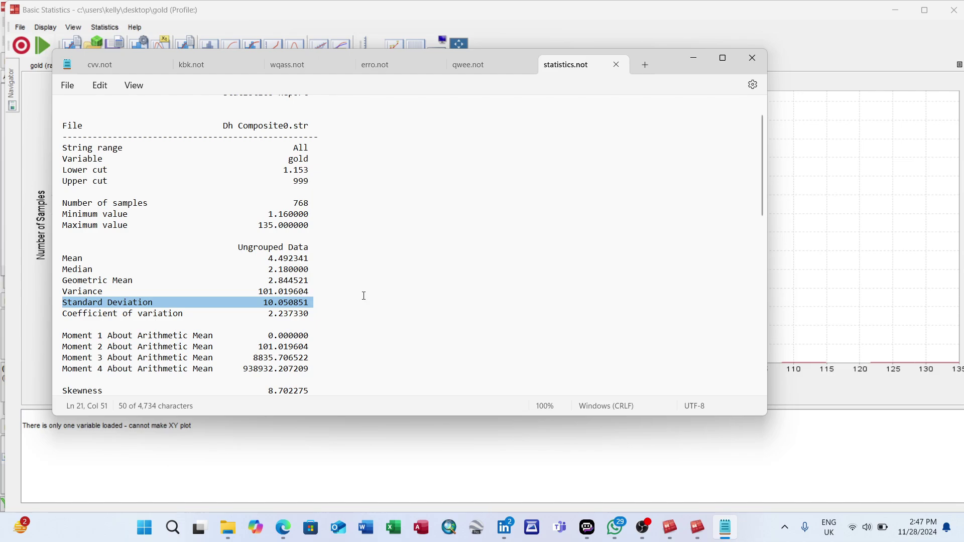
pyautogui.click(752, 57)
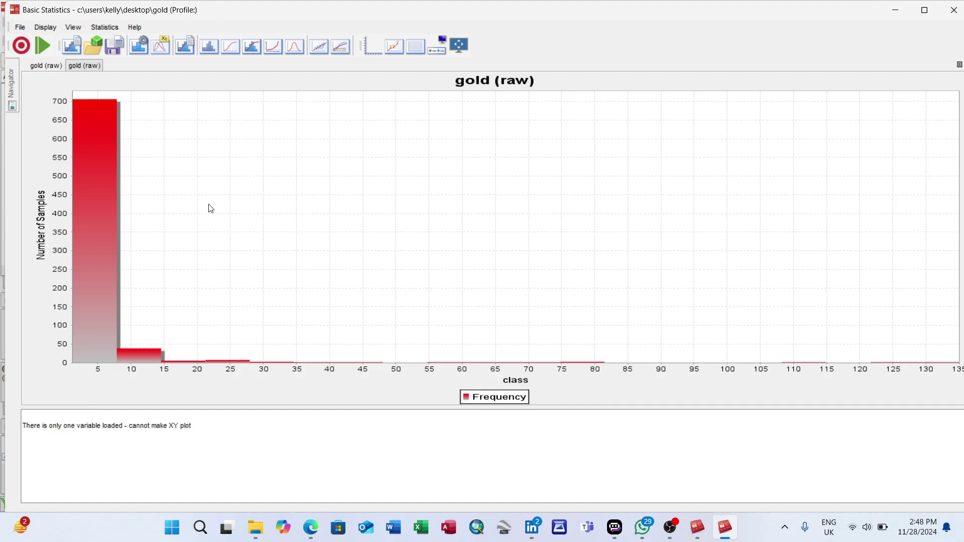
# - Check the gold cumulative frequency curve once more and switch the chart back to the histogram
pyautogui.click(230, 45)
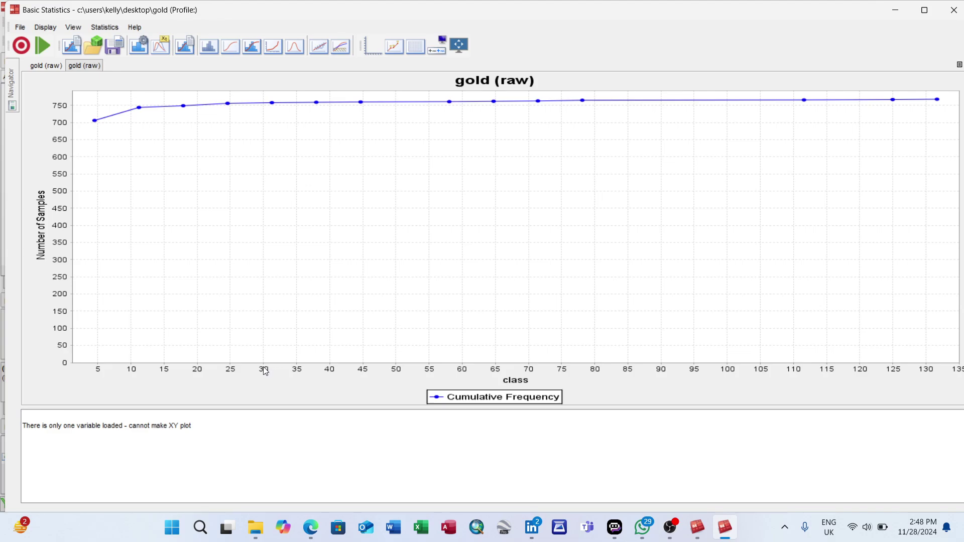
pyautogui.click(45, 27)
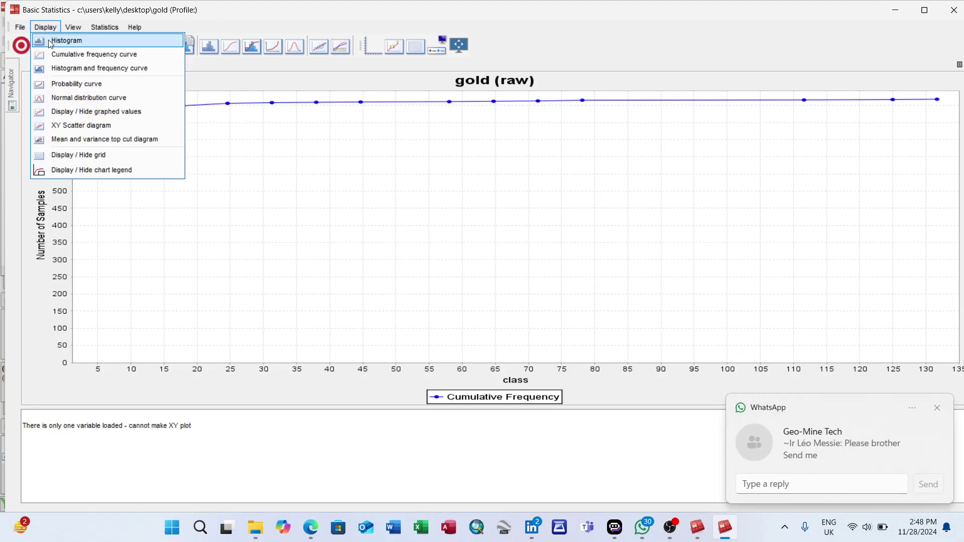
pyautogui.click(50, 41)
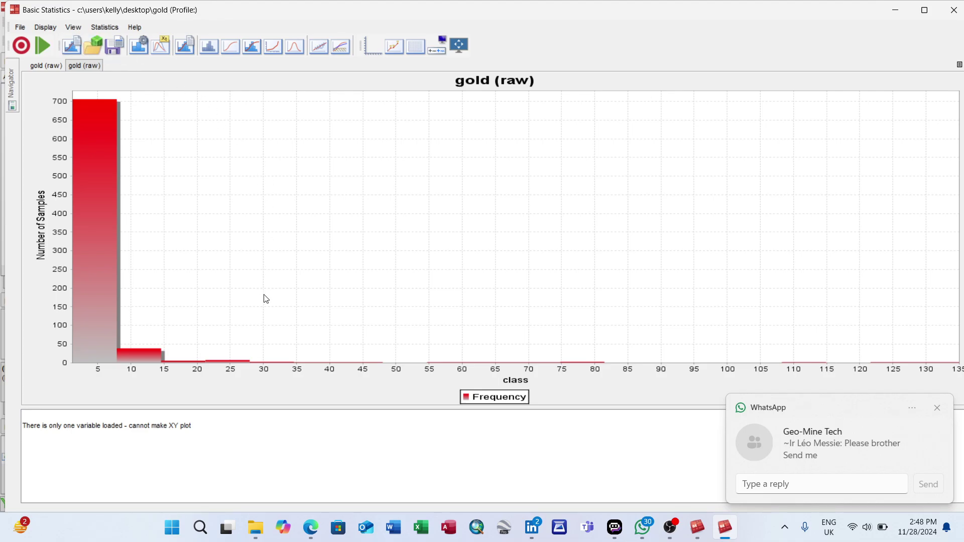
# - Switch to the main Surpac window, start string maths for the displayed composites and choose d1 as the field
pyautogui.click(893, 12)
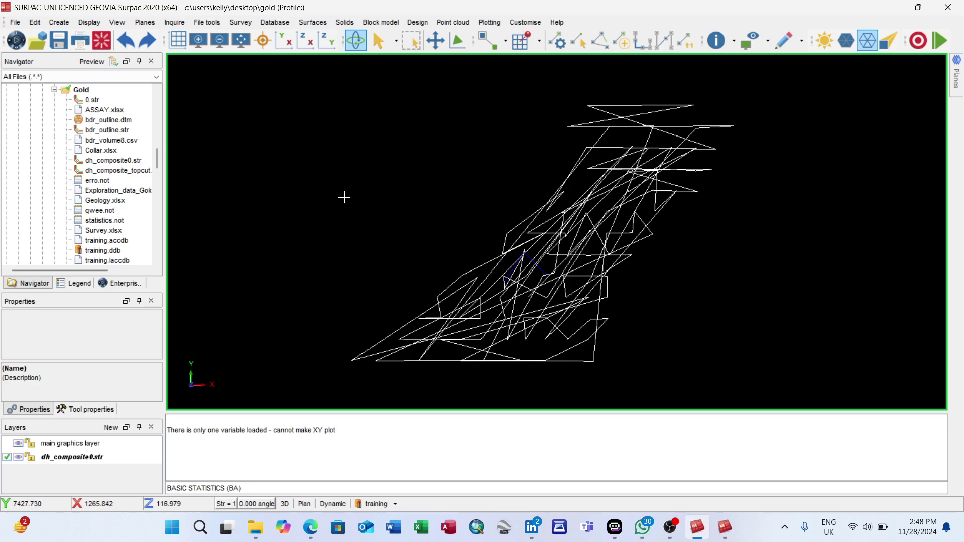
pyautogui.click(34, 22)
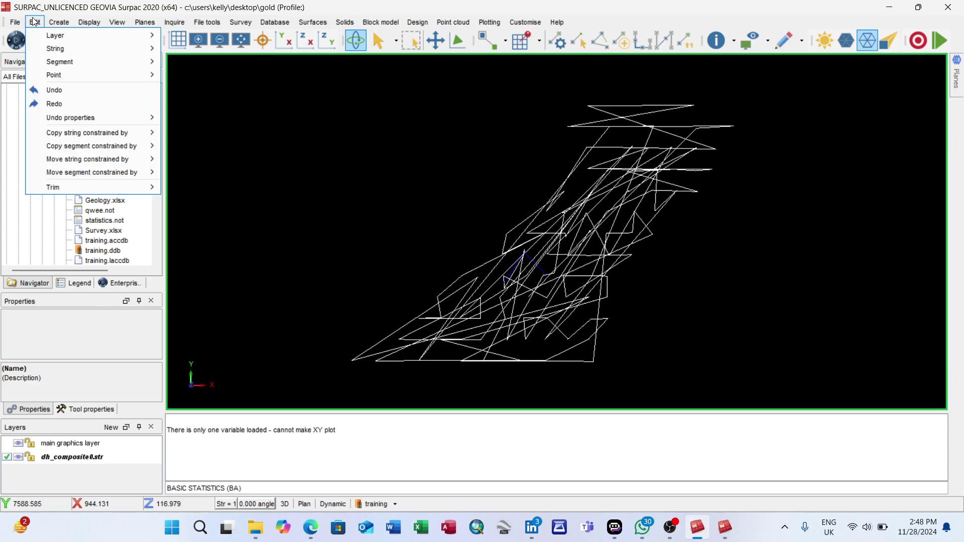
pyautogui.moveTo(80, 48)
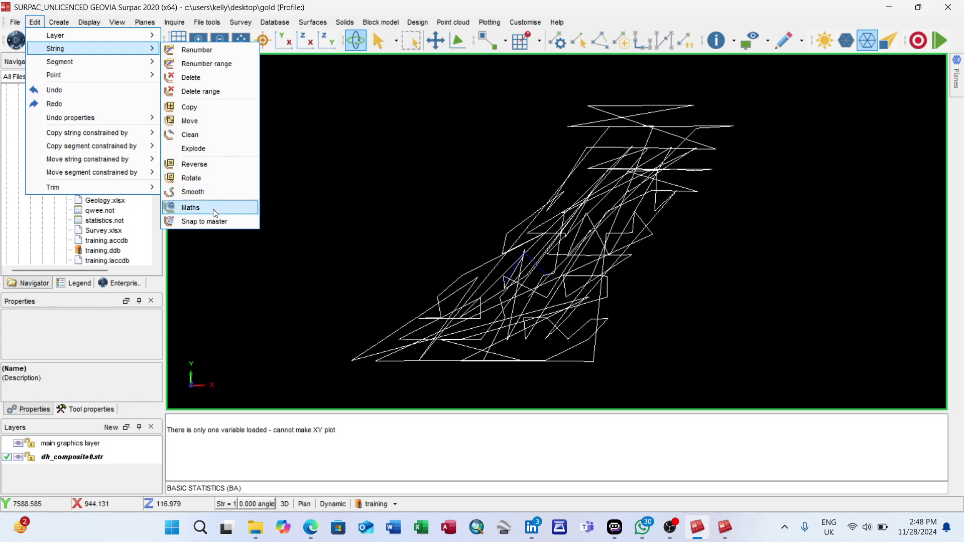
pyautogui.click(351, 189)
pyautogui.click(34, 23)
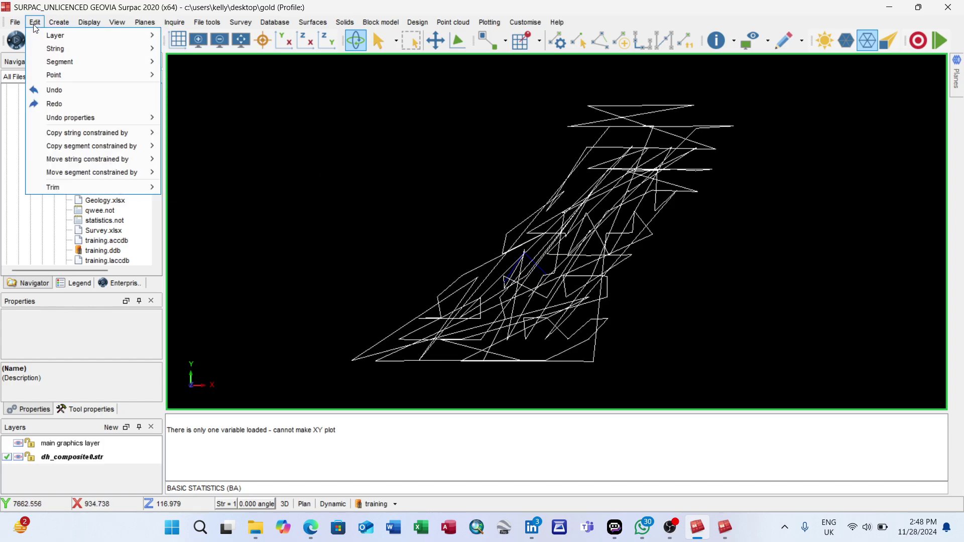
pyautogui.moveTo(90, 48)
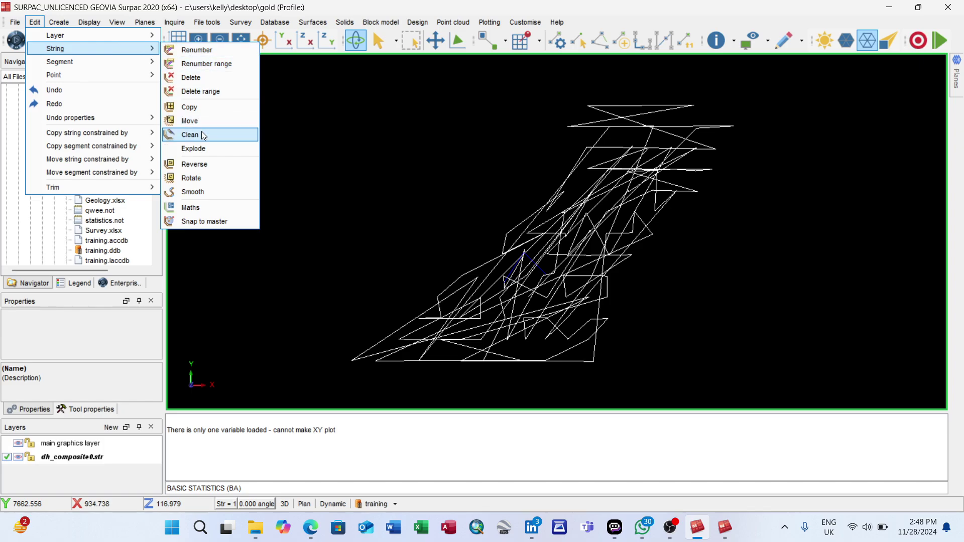
pyautogui.click(209, 207)
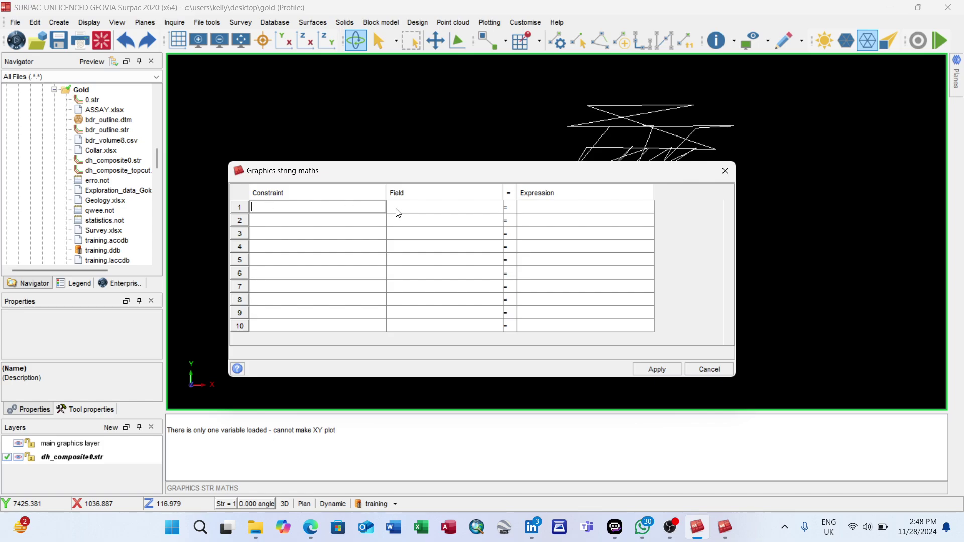
pyautogui.click(484, 208)
pyautogui.click(495, 207)
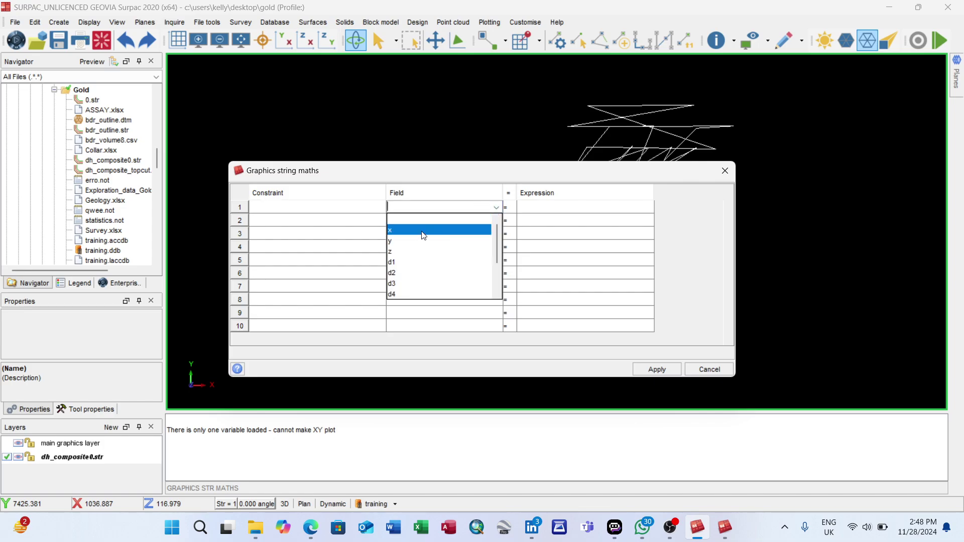
pyautogui.click(398, 262)
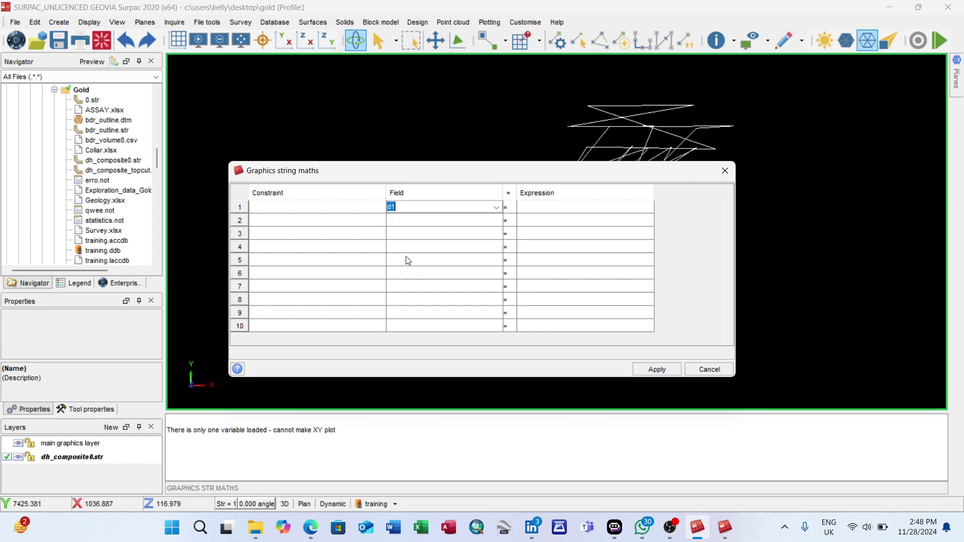
# - Enter an iif expression for d1 that caps high gold values at 30 and otherwise keeps d1, and apply it to the composite string
pyautogui.click(539, 208)
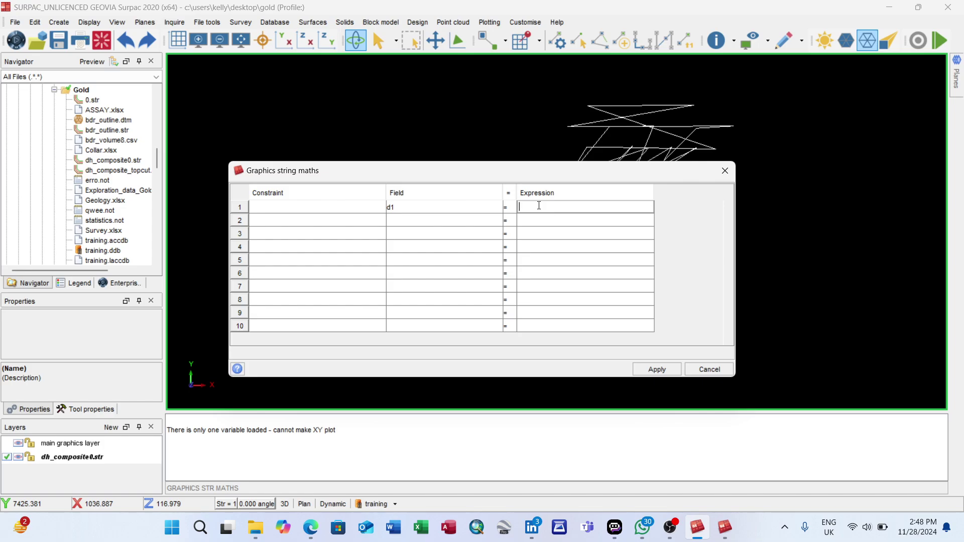
pyautogui.write('iif')
pyautogui.write('(')
pyautogui.write('d1')
pyautogui.write('>0')
pyautogui.write('0')
pyautogui.write(',')
pyautogui.write('30')
pyautogui.write(',')
pyautogui.write('d1')
pyautogui.click(655, 368)
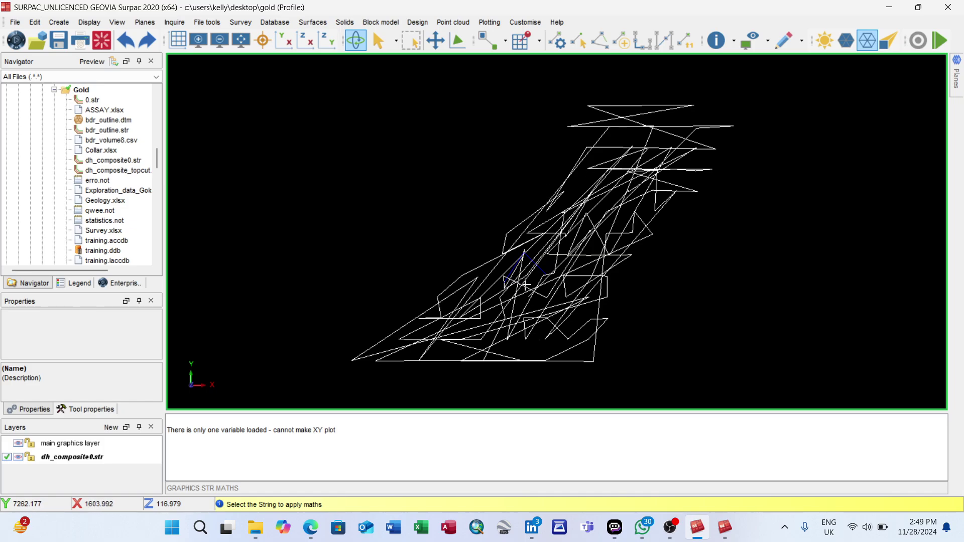
pyautogui.click(529, 258)
pyautogui.press('Escape')
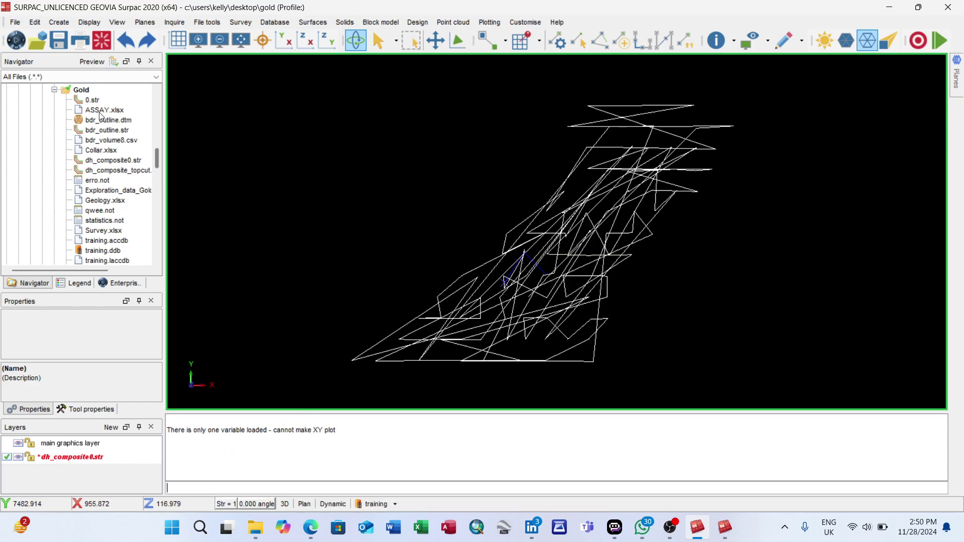
# - Save the edited composite layer as a Surpac string file named dh_composite2_topcut
pyautogui.click(59, 44)
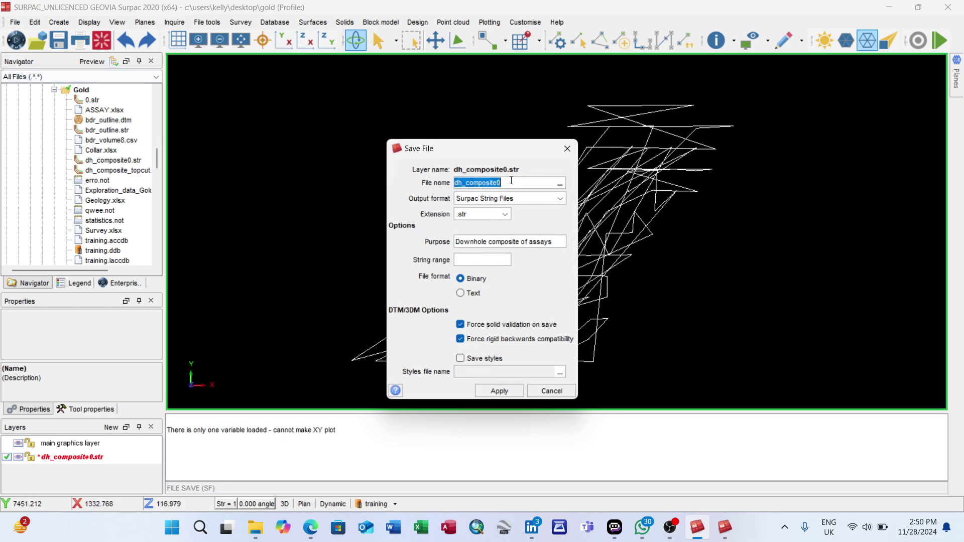
pyautogui.click(511, 182)
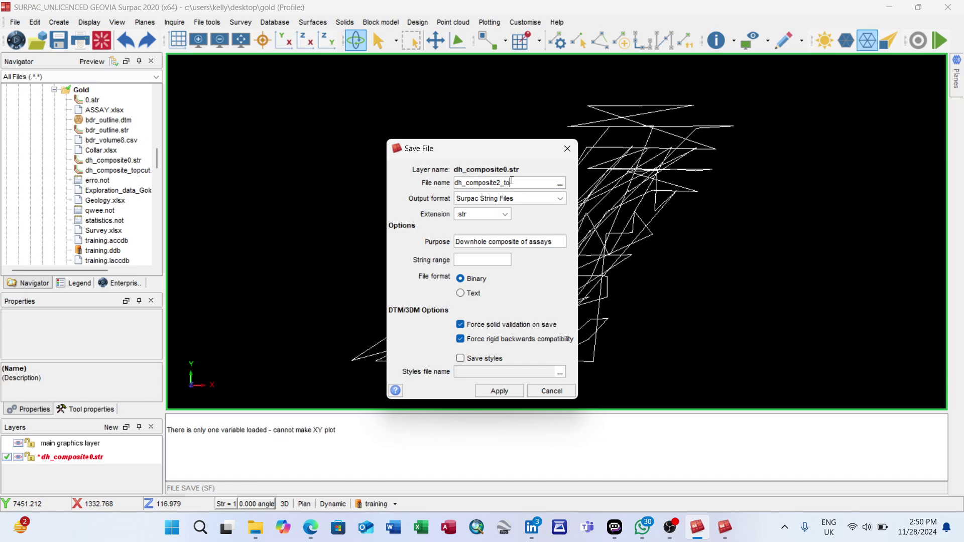
pyautogui.write('t')
pyautogui.click(492, 391)
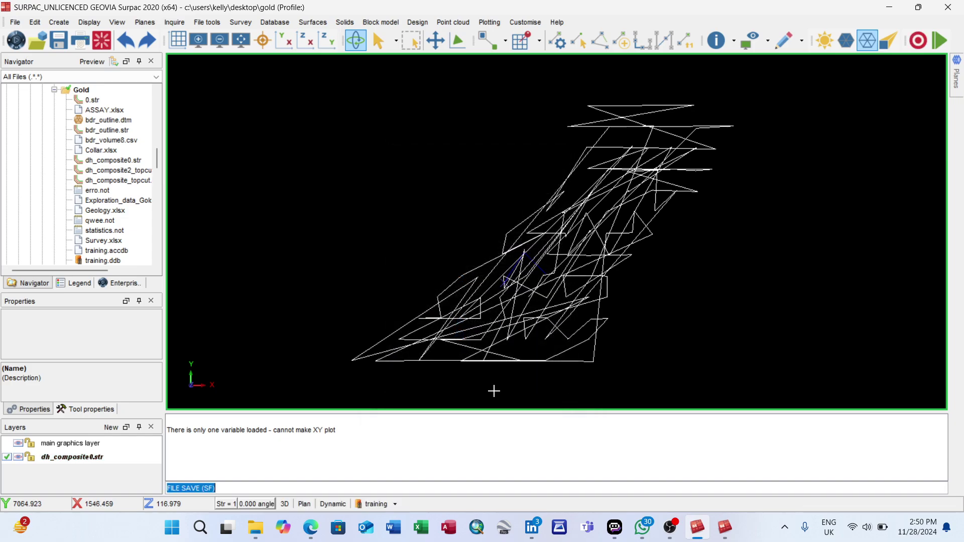
# - Reset the graphics, display dh_composite2_topcut.str and clear the message window
pyautogui.click(102, 40)
pyautogui.moveTo(116, 170); pyautogui.dragTo(484, 190)
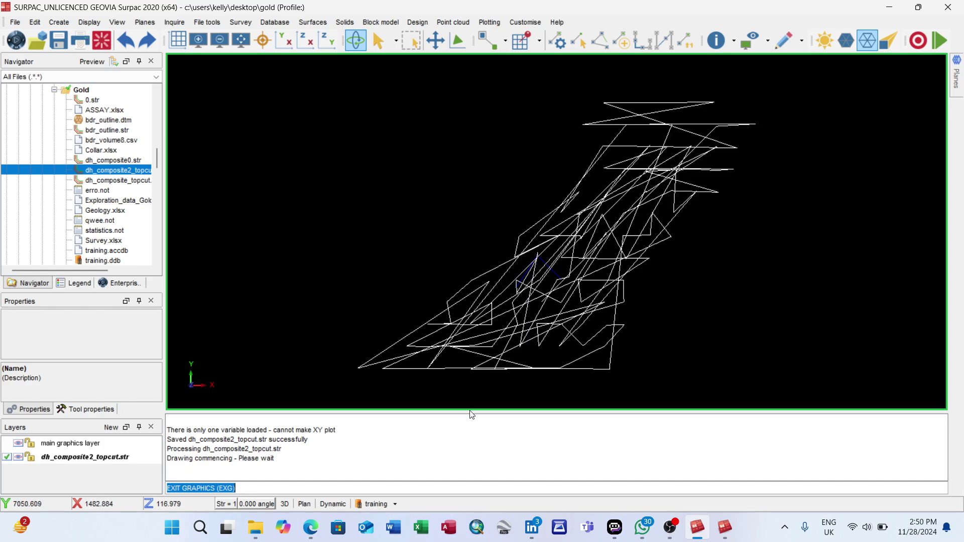
pyautogui.rightClick(457, 428)
pyautogui.click(486, 433)
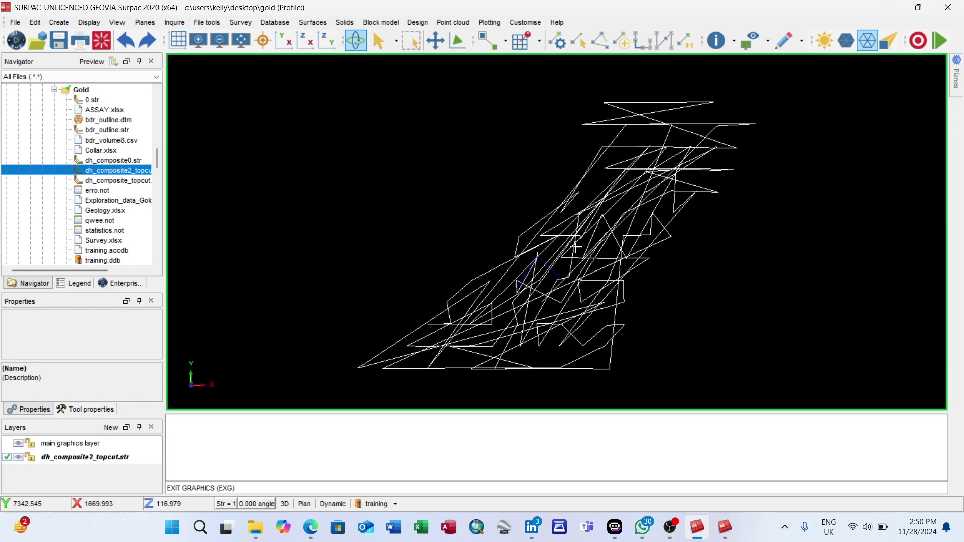
# - Switch to the Basic Statistics window, load dh_composite2_topcut as the string file and generate statistics for the D1 gold field with 20 histogram bins
pyautogui.moveTo(726, 529)
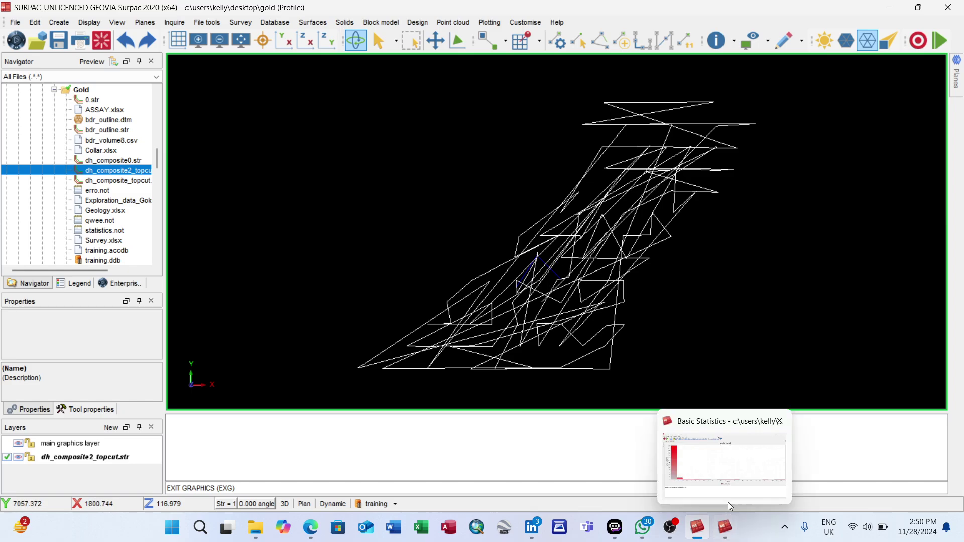
pyautogui.click(730, 473)
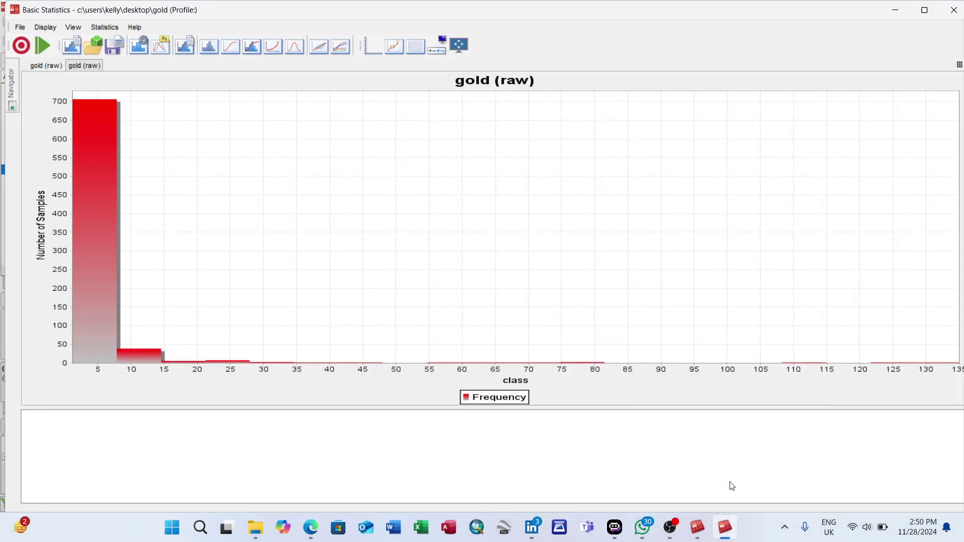
pyautogui.moveTo(722, 531)
pyautogui.click(21, 27)
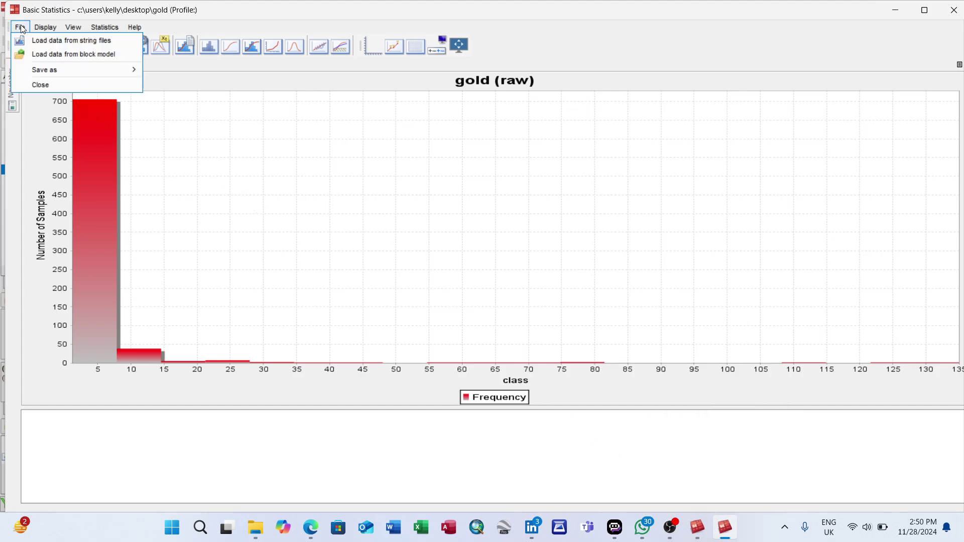
pyautogui.click(41, 41)
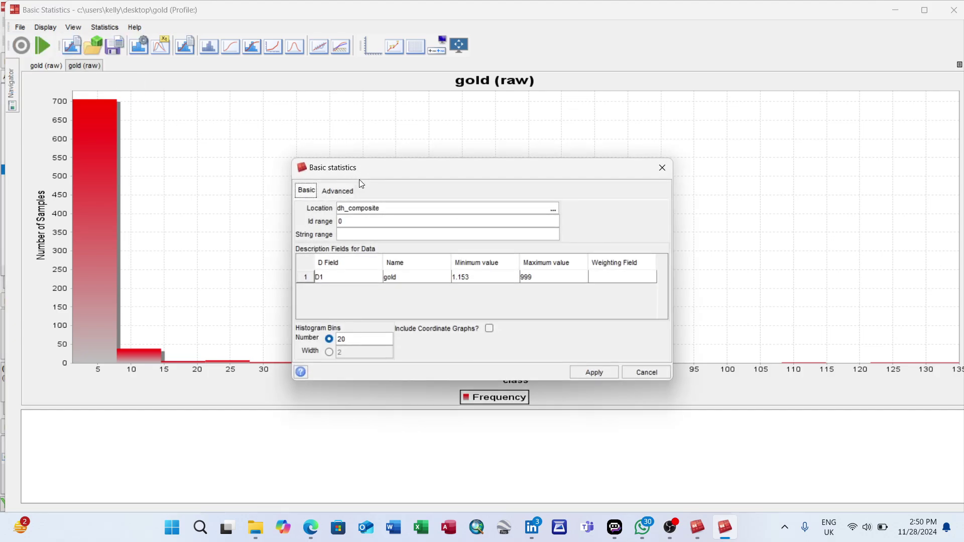
pyautogui.click(554, 210)
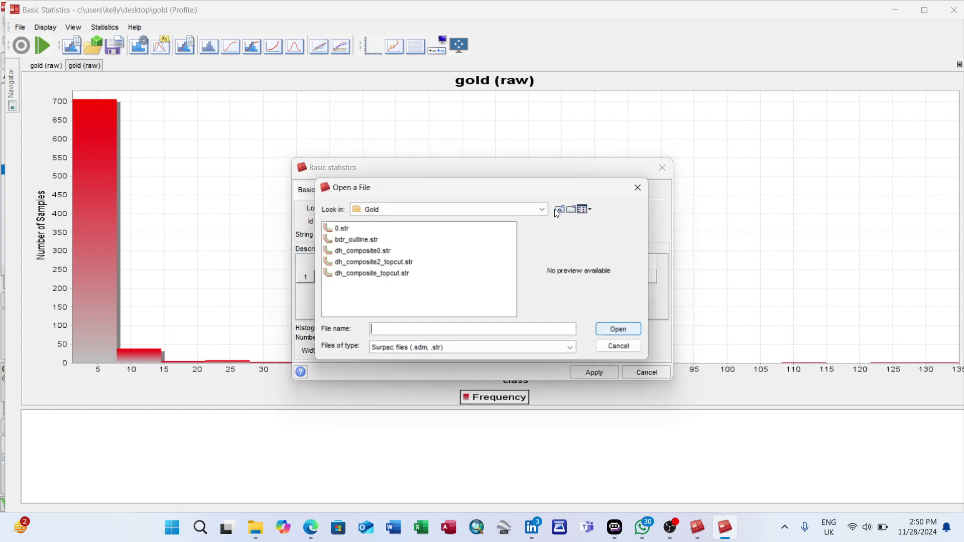
pyautogui.click(387, 262)
pyautogui.click(613, 328)
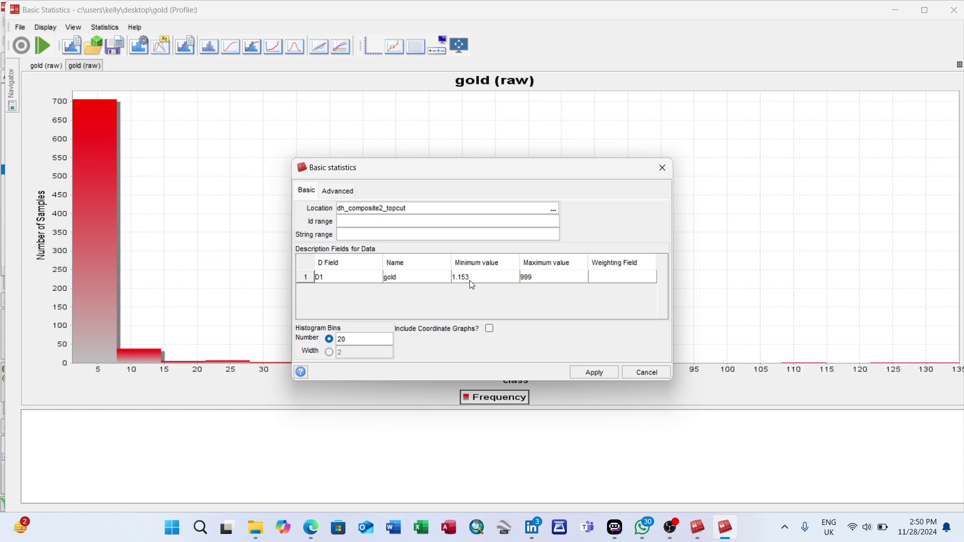
pyautogui.click(593, 374)
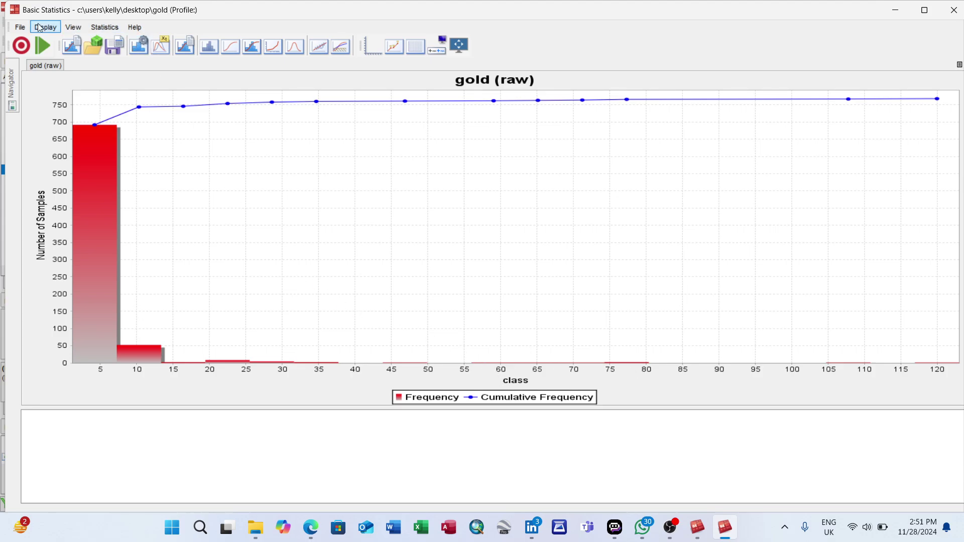
# - Load dh_composite_topcut.str into basic statistics and plot its gold histogram from the D1 field
pyautogui.click(20, 28)
pyautogui.click(65, 40)
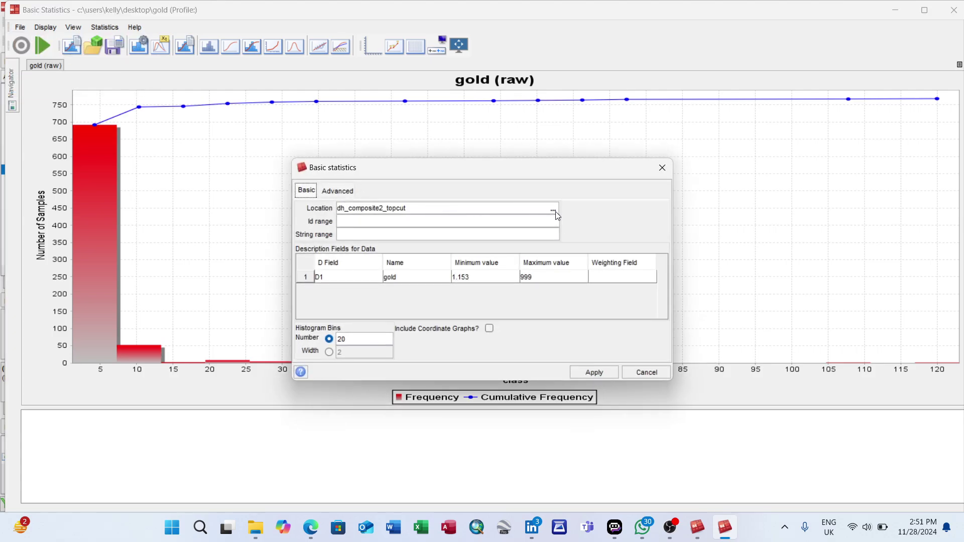
pyautogui.click(555, 212)
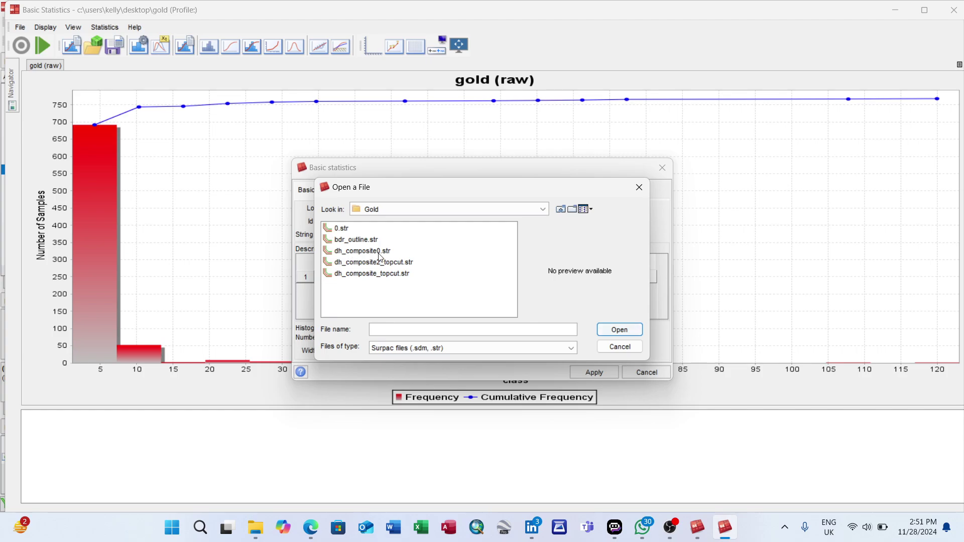
pyautogui.click(389, 277)
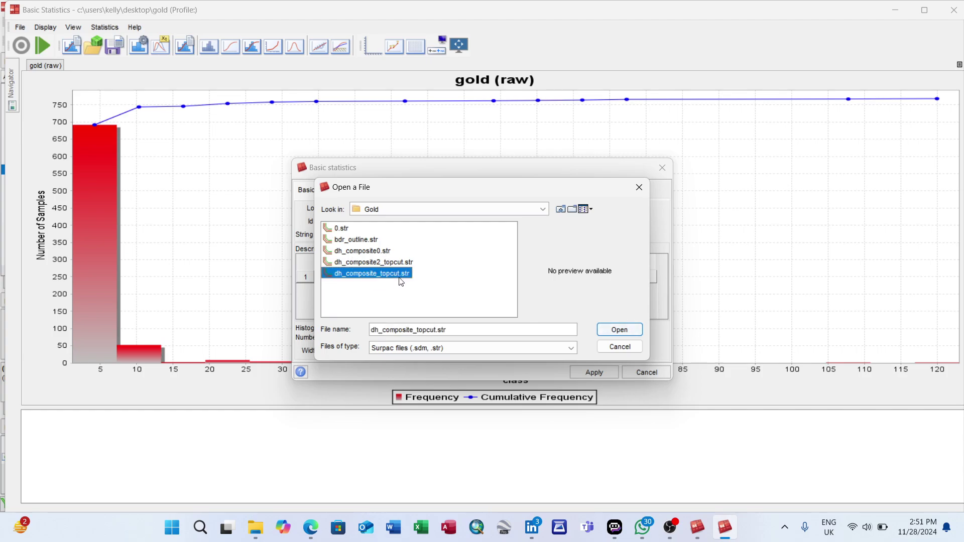
pyautogui.click(618, 330)
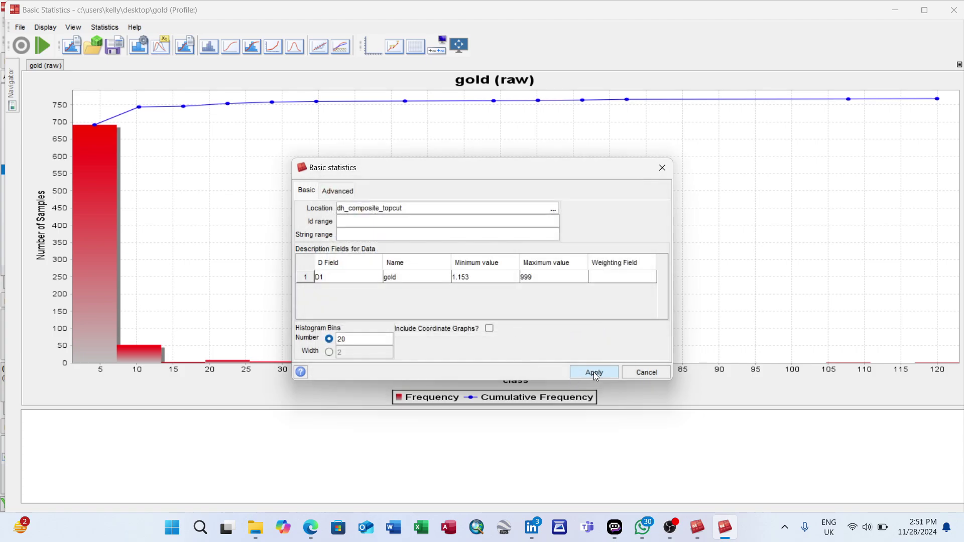
pyautogui.click(594, 373)
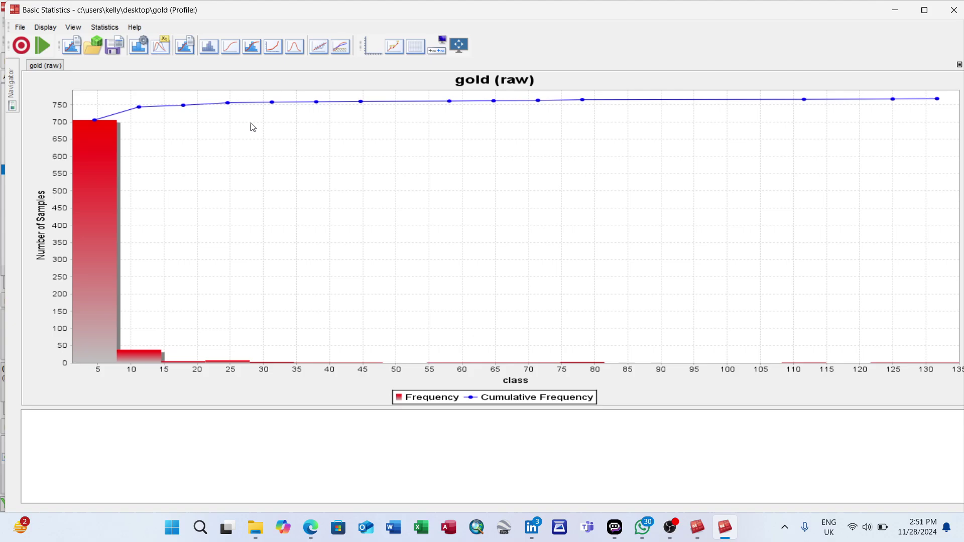
# - Reload dh_composite2_topcut.str into basic statistics in place of dh_composite_topcut and plot its gold histogram
pyautogui.click(20, 27)
pyautogui.click(48, 42)
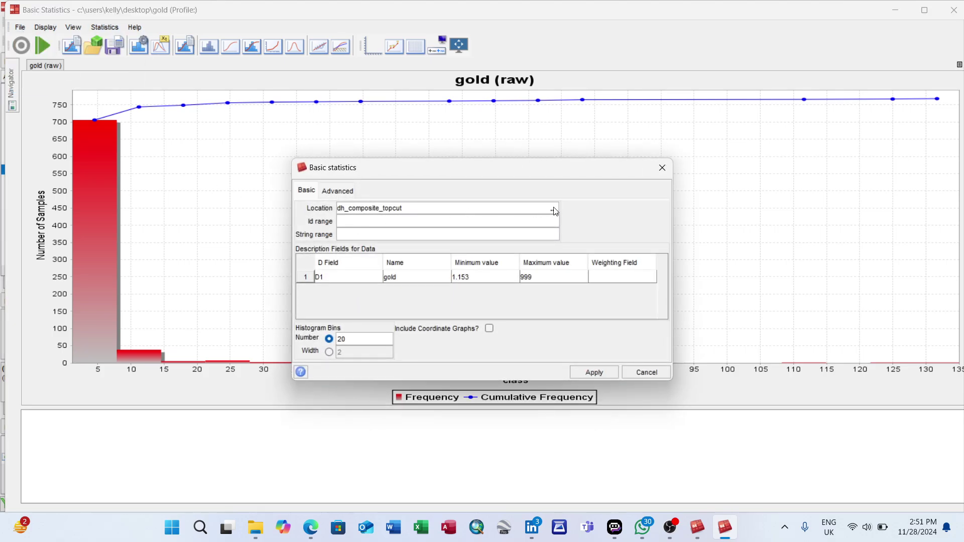
pyautogui.click(553, 208)
pyautogui.click(378, 263)
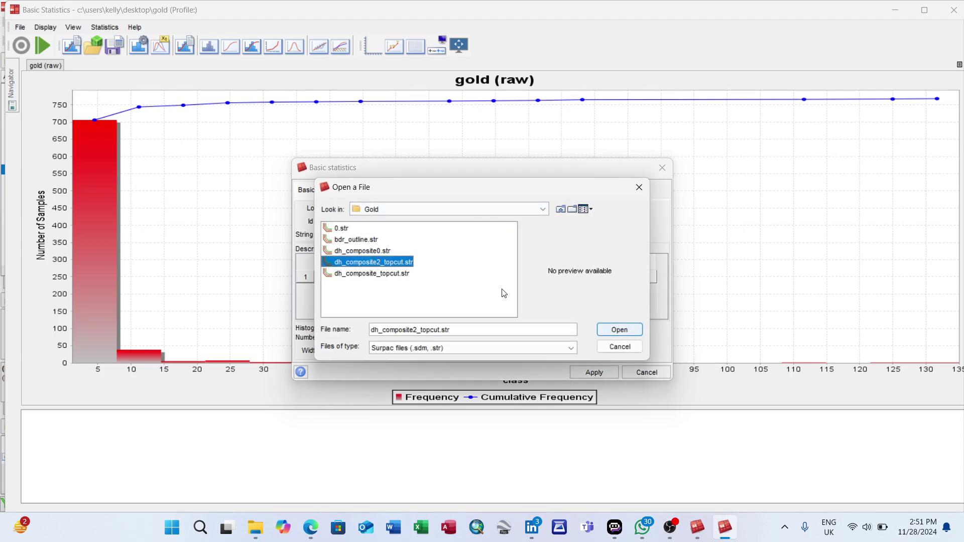
pyautogui.click(617, 329)
pyautogui.click(592, 372)
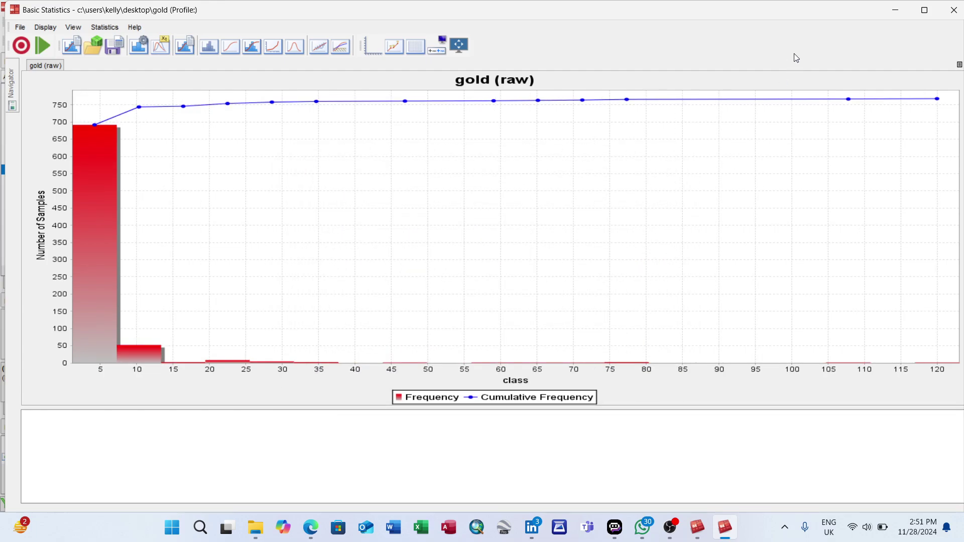
# - In the main Surpac window, run string maths on dh_composite with ID 0, setting d1 to iif(d1>30,30,d1), and overwrite 0.str
pyautogui.click(697, 527)
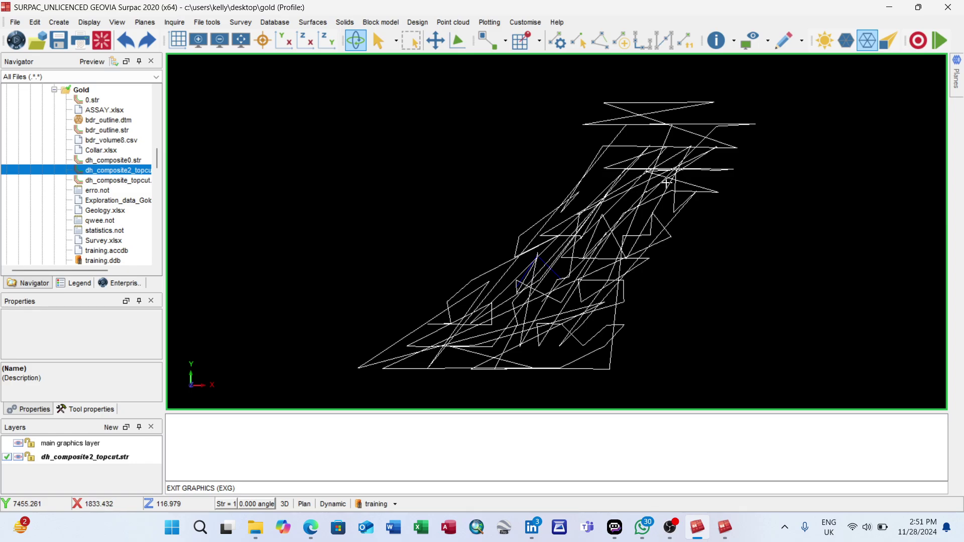
pyautogui.click(214, 24)
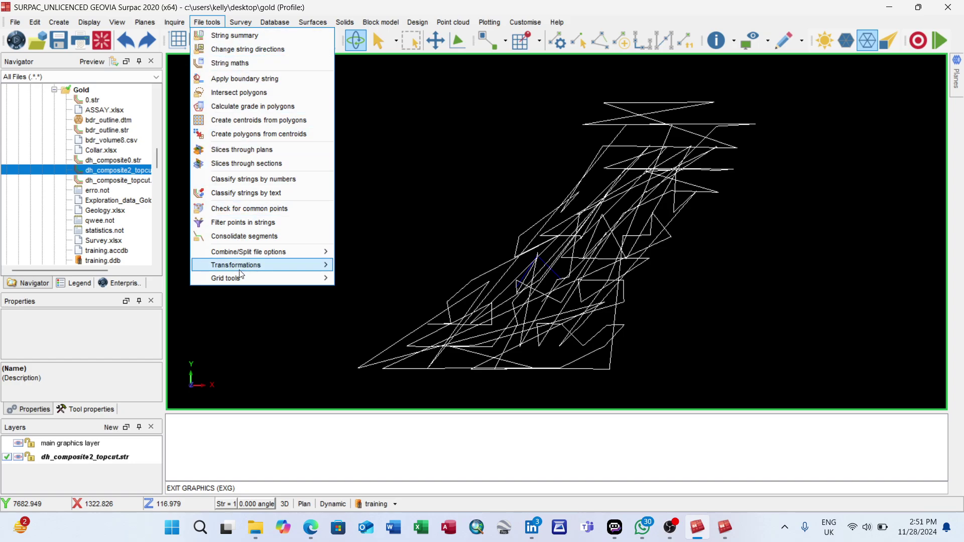
pyautogui.click(235, 63)
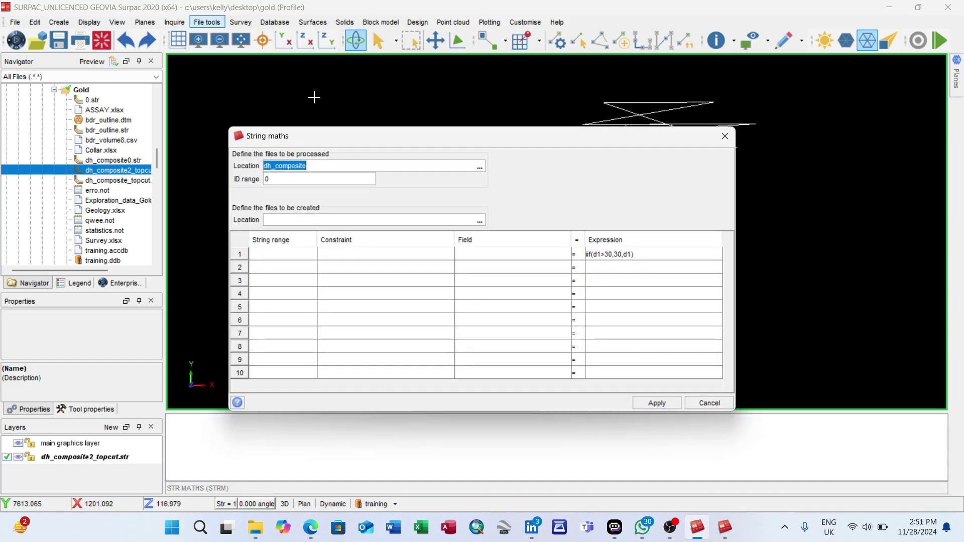
pyautogui.click(552, 253)
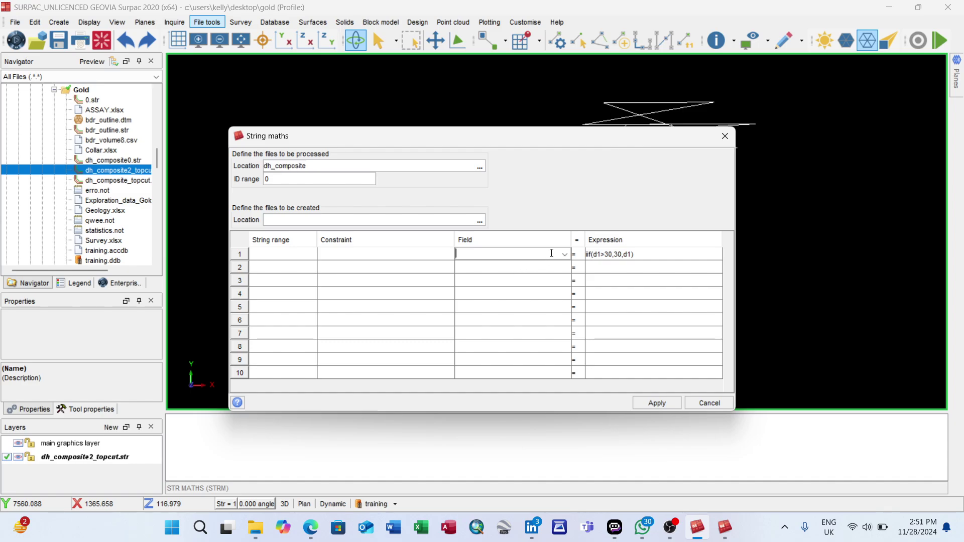
pyautogui.click(565, 254)
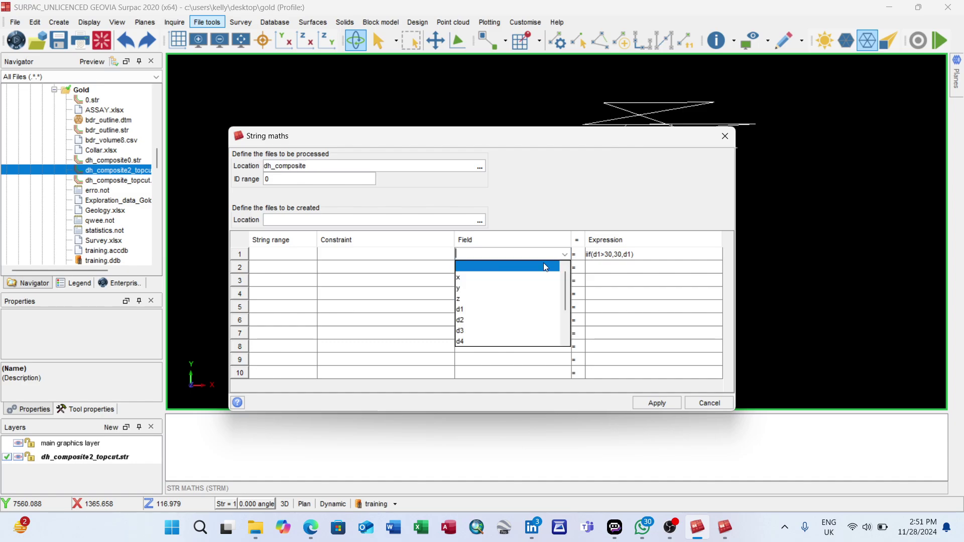
pyautogui.click(470, 310)
pyautogui.click(642, 254)
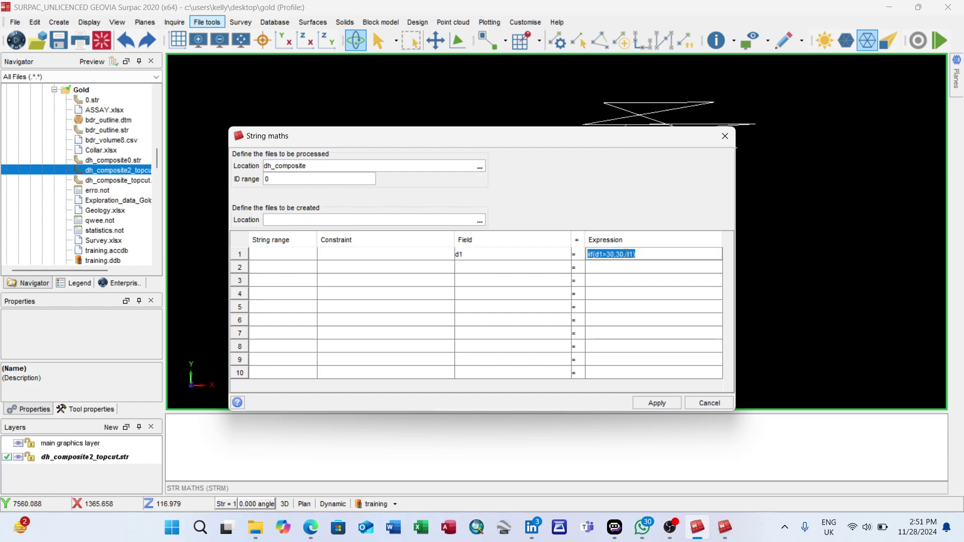
pyautogui.click(625, 254)
pyautogui.click(657, 403)
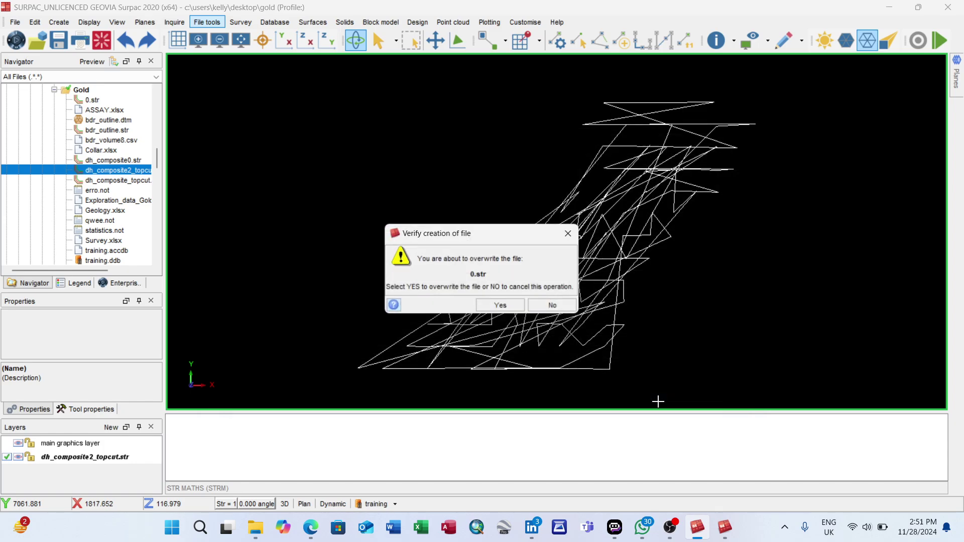
pyautogui.click(504, 308)
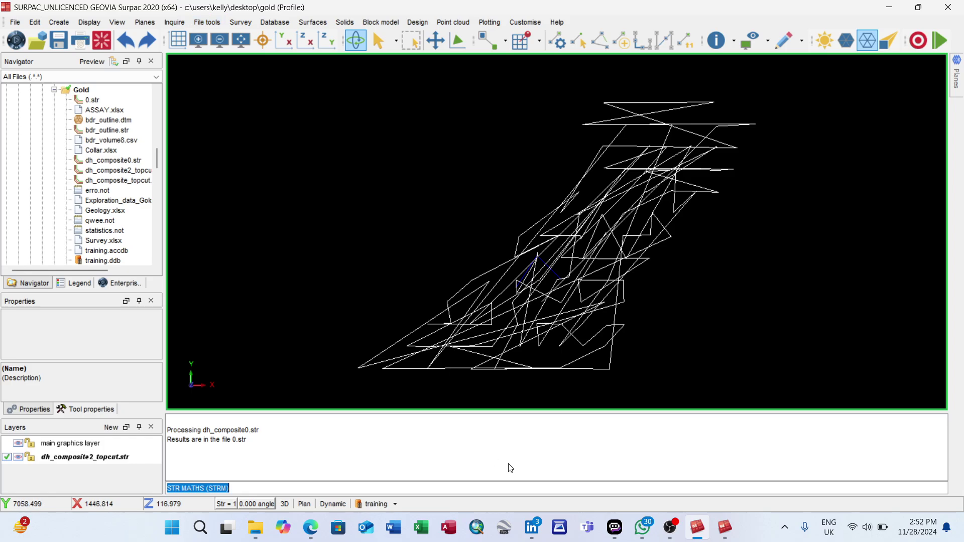
# - Save the displayed layer as the binary Surpac string file dh_composite2_topcut.str, overwriting the existing file
pyautogui.click(59, 43)
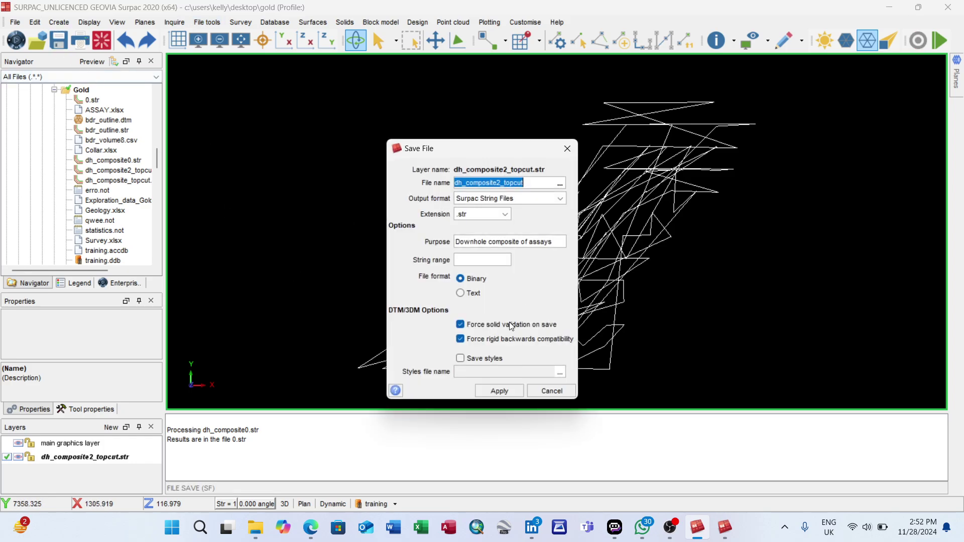
pyautogui.click(497, 390)
pyautogui.click(500, 305)
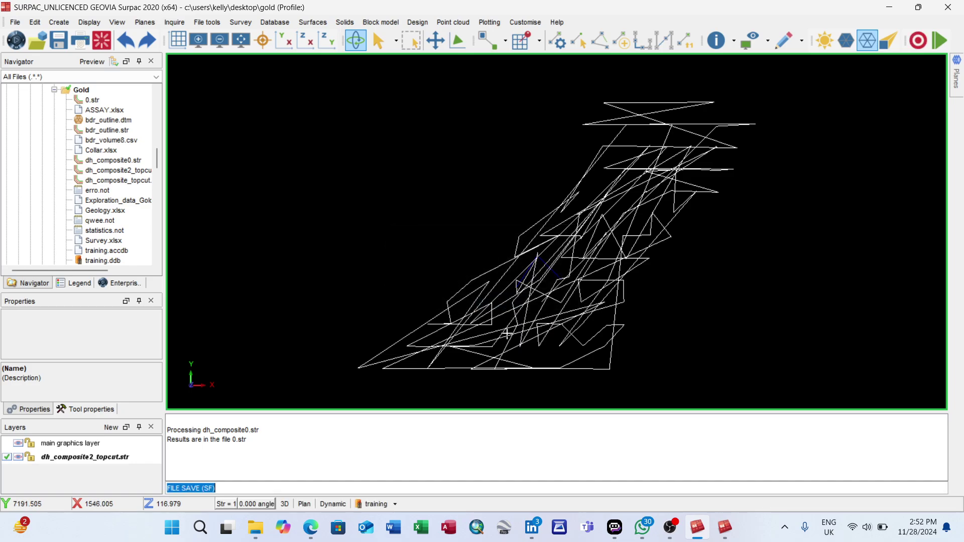
# - Return to the Basic Statistics window, load the string maths output 0.str and plot the histogram of its gold values
pyautogui.click(724, 527)
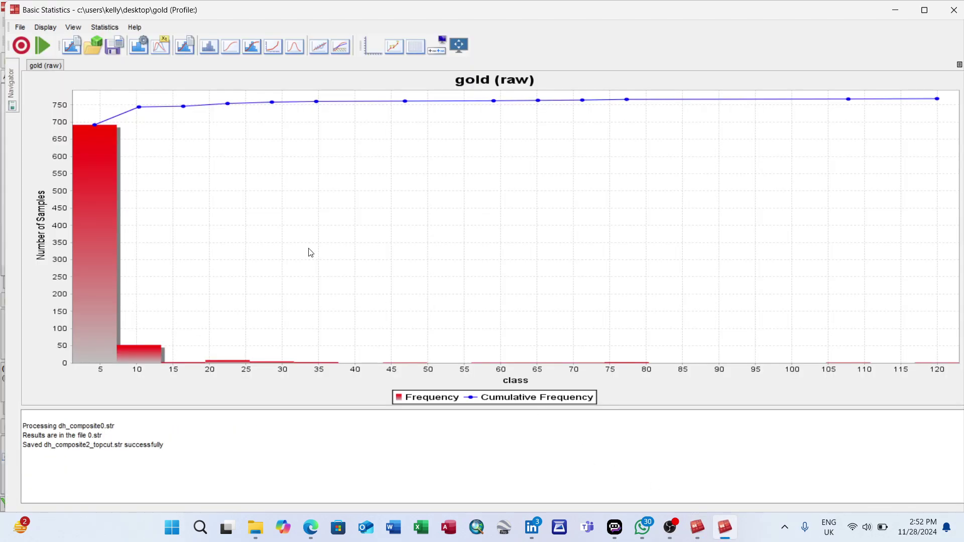
pyautogui.click(20, 27)
pyautogui.click(50, 37)
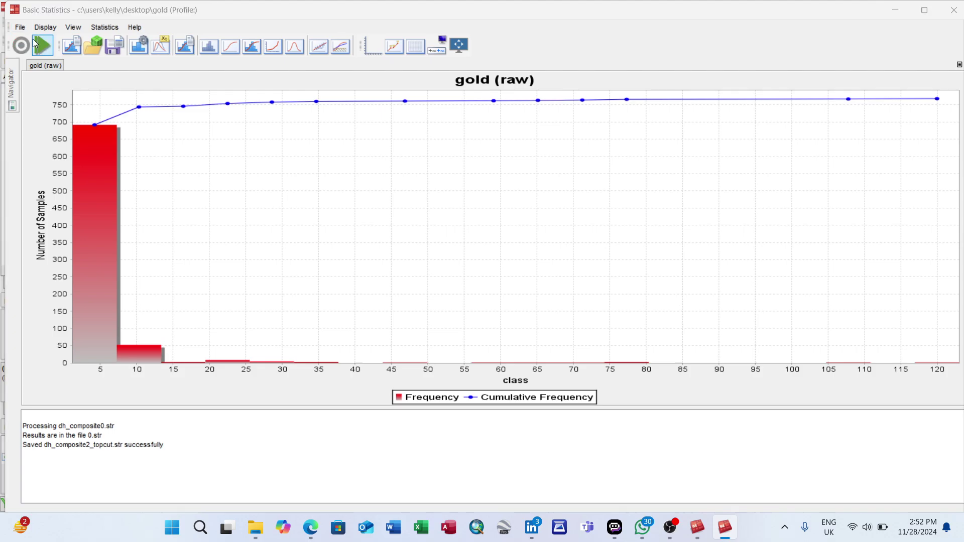
pyautogui.click(553, 211)
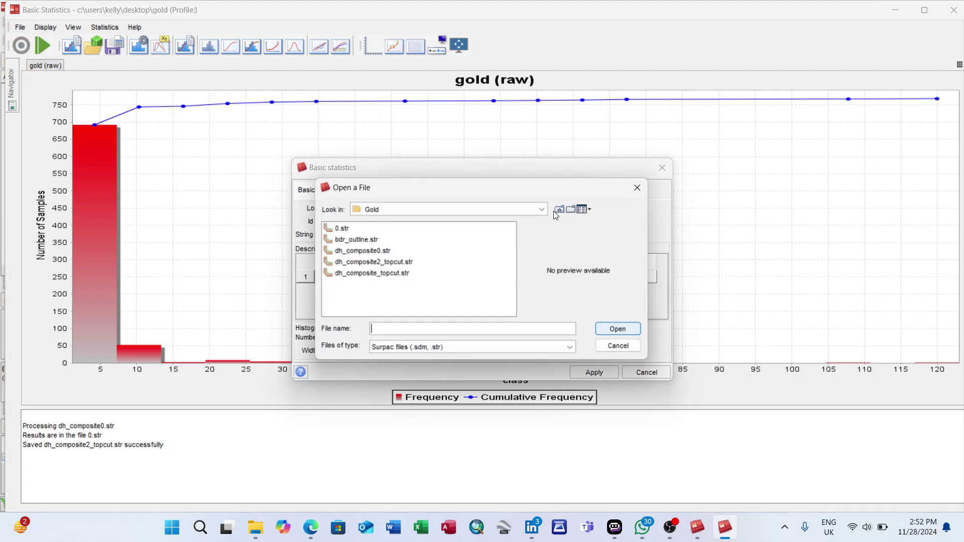
pyautogui.click(339, 229)
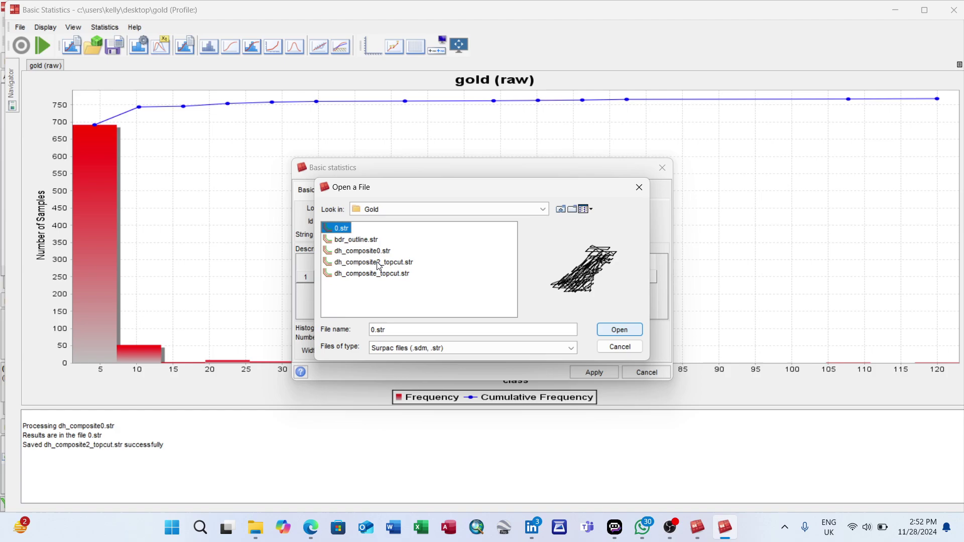
pyautogui.click(613, 330)
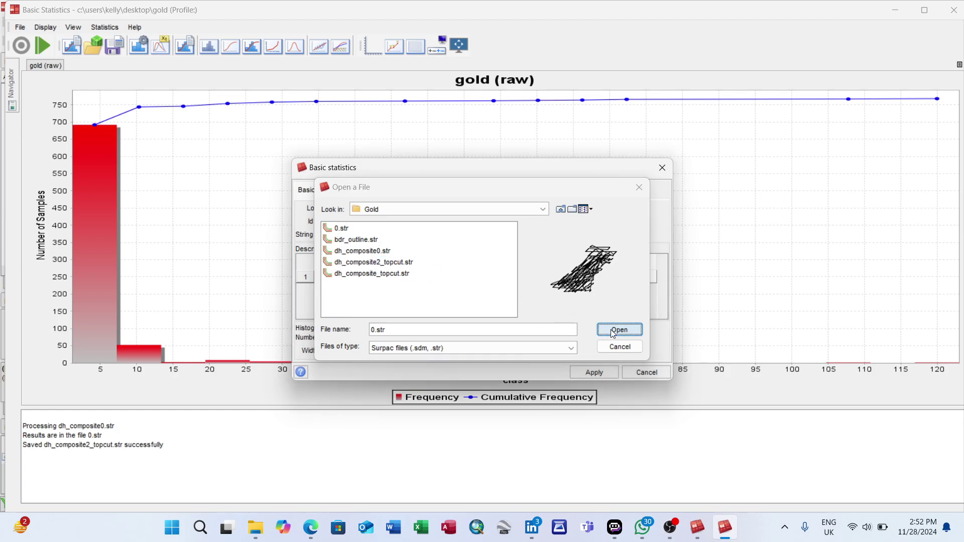
pyautogui.click(592, 372)
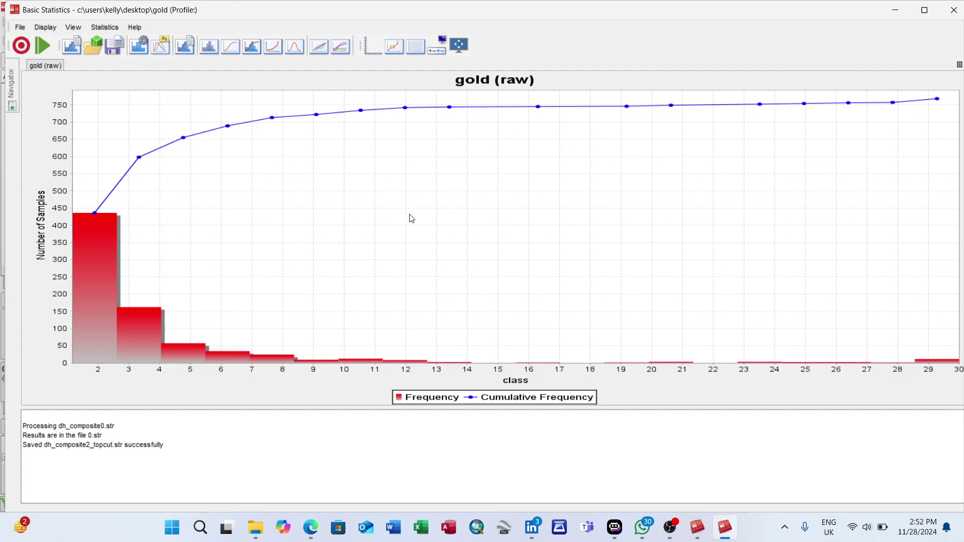
# - Load dh_composite2_topcut.str into basic statistics and plot its gold histogram for comparison with 0.str
pyautogui.click(20, 28)
pyautogui.click(36, 42)
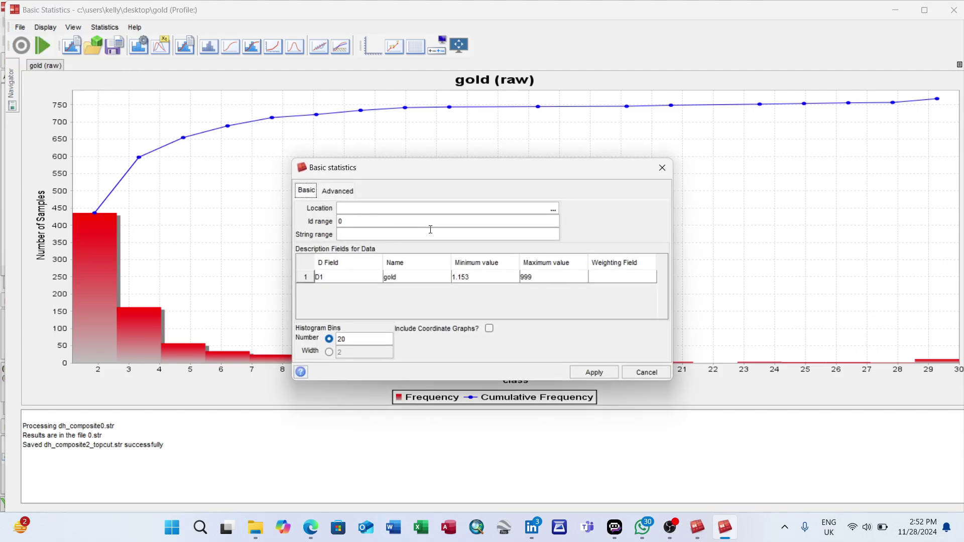
pyautogui.click(554, 213)
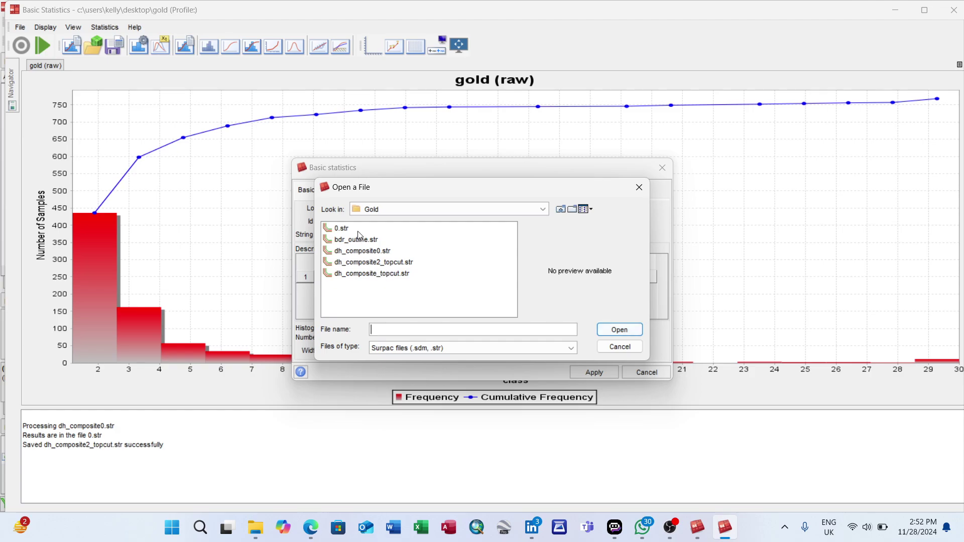
pyautogui.click(382, 264)
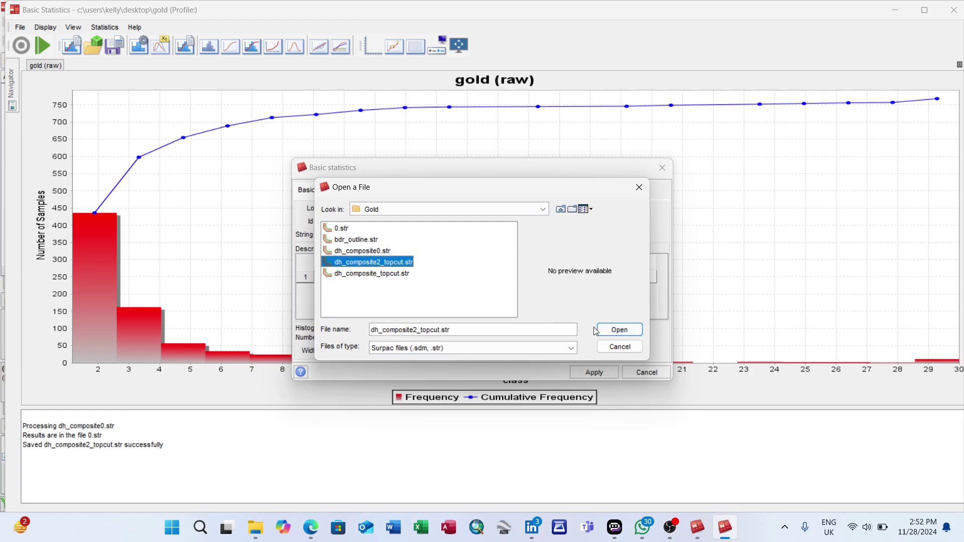
pyautogui.click(615, 329)
pyautogui.click(592, 374)
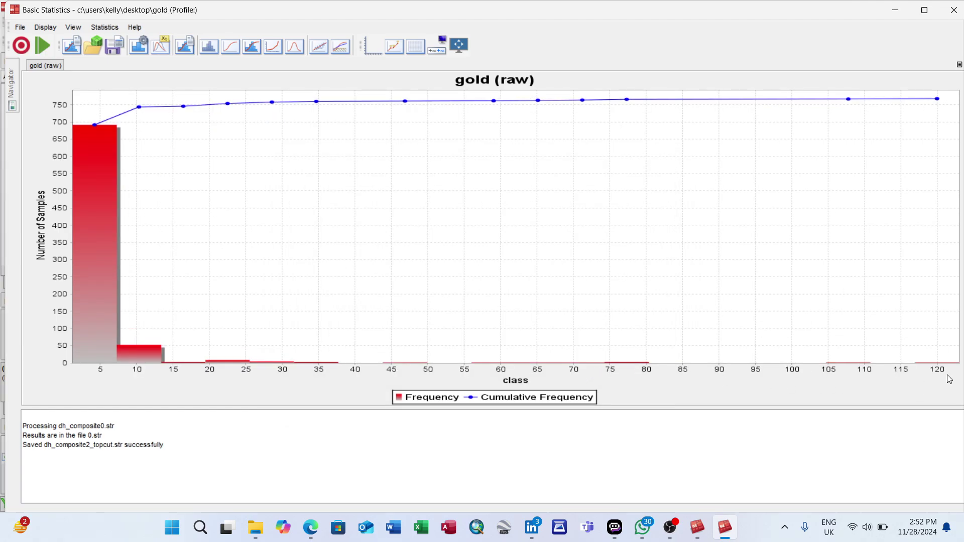
# - Load 0.str into basic statistics again with 20 histogram bins and plot the histogram of its gold values
pyautogui.click(30, 33)
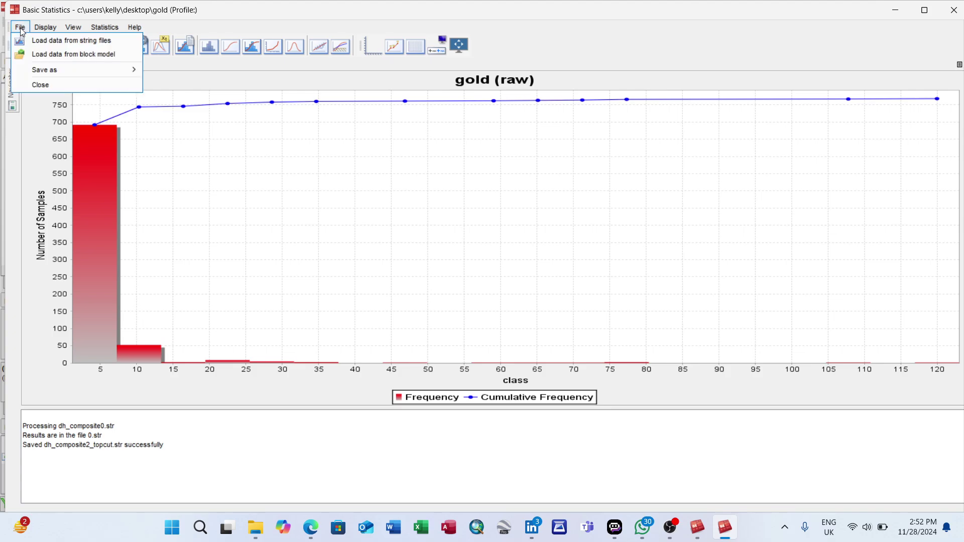
pyautogui.click(25, 40)
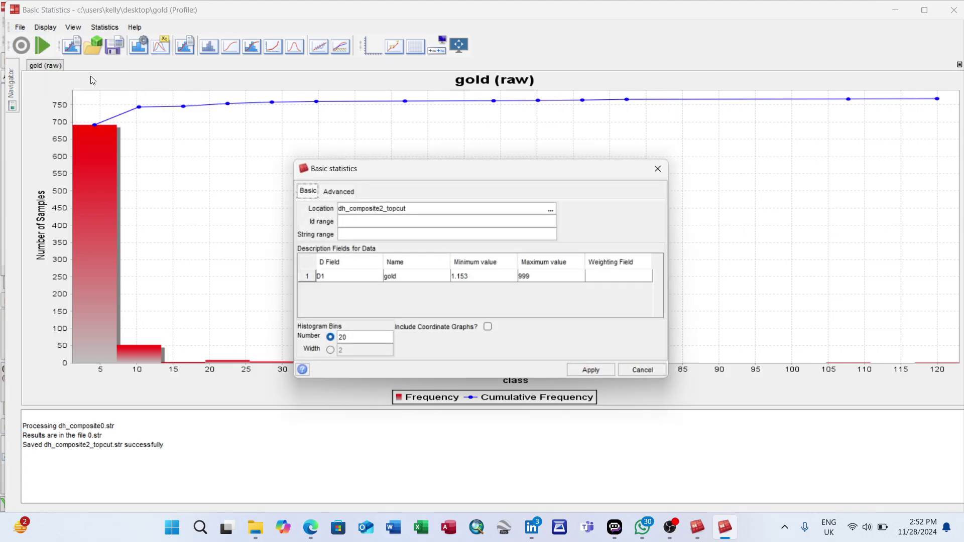
pyautogui.click(553, 211)
pyautogui.click(343, 228)
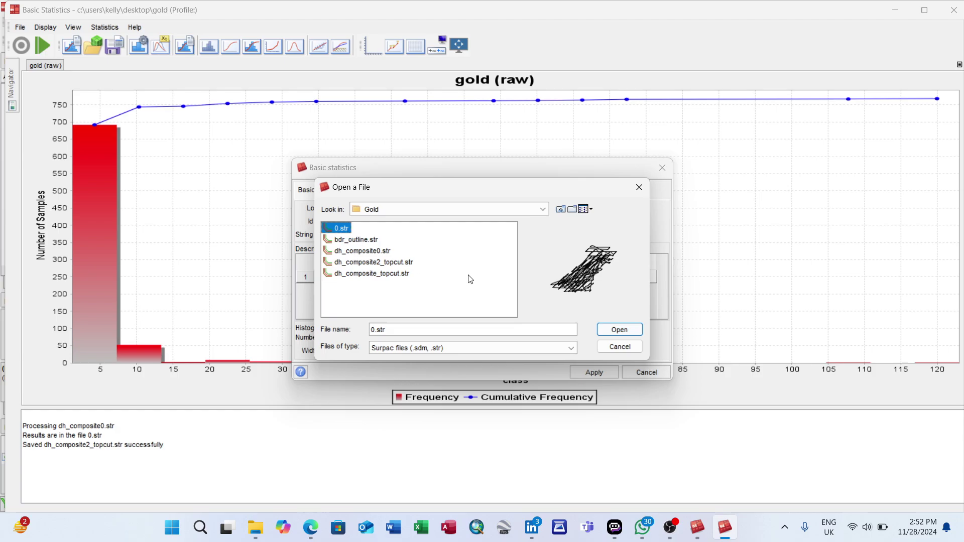
pyautogui.click(621, 331)
pyautogui.click(608, 372)
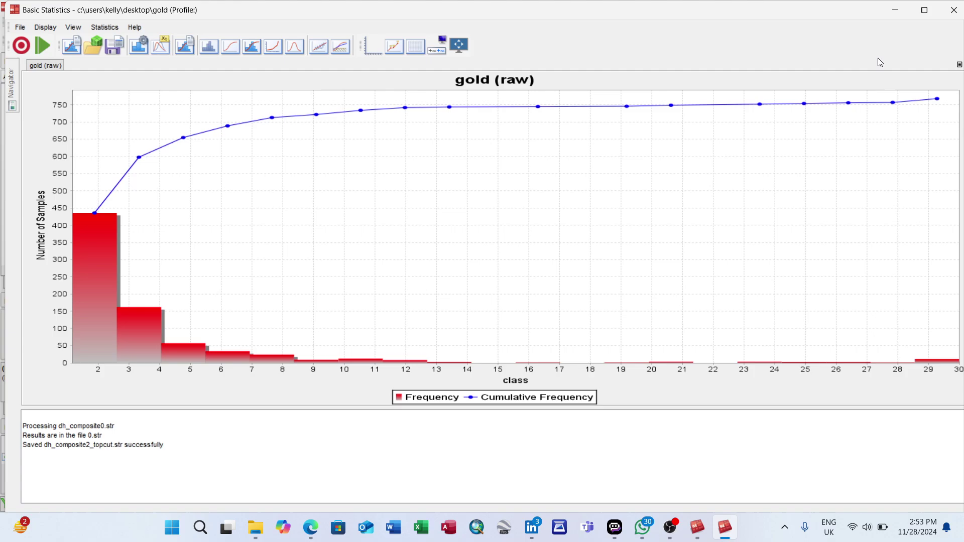
# - Minimise the Basic Statistics window and clear the message log in the main Surpac window
pyautogui.click(895, 10)
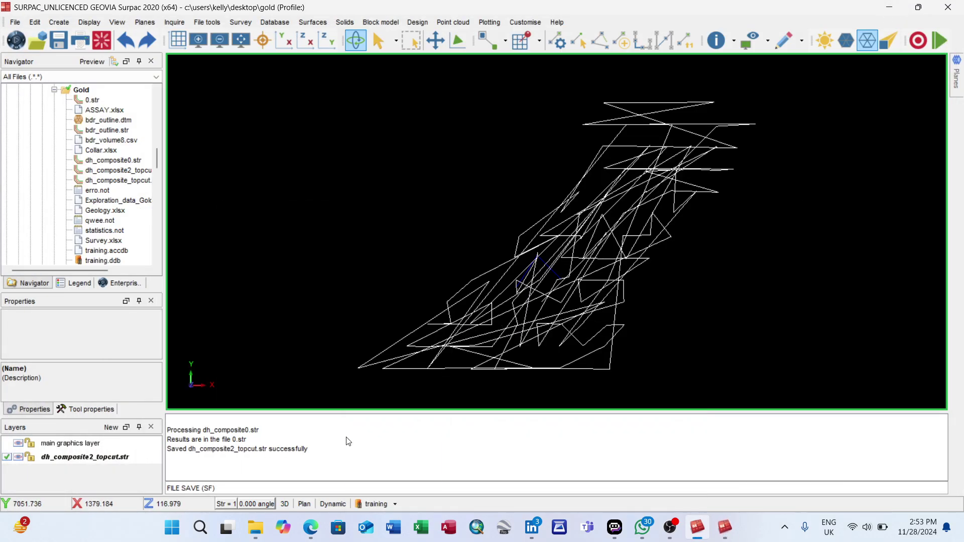
pyautogui.rightClick(367, 438)
pyautogui.click(376, 442)
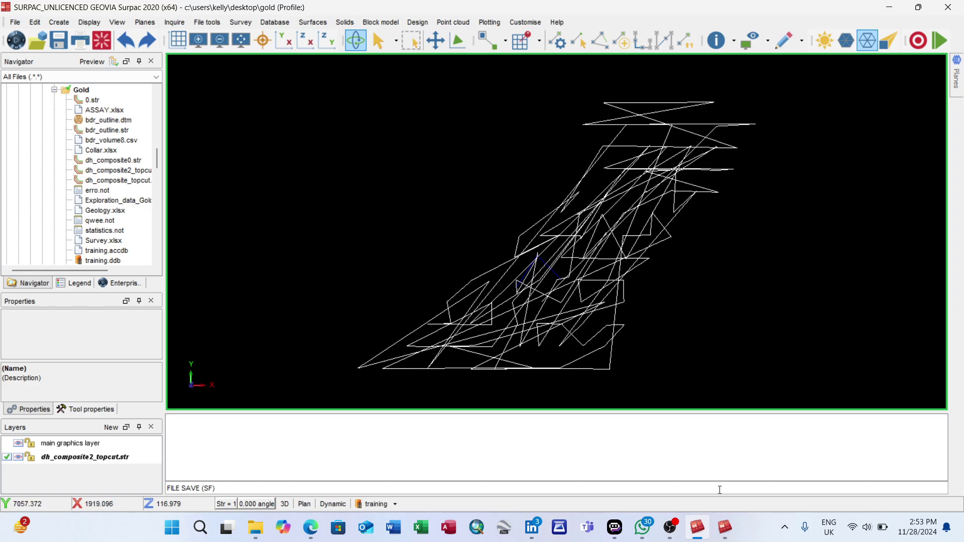
pyautogui.moveTo(675, 534)
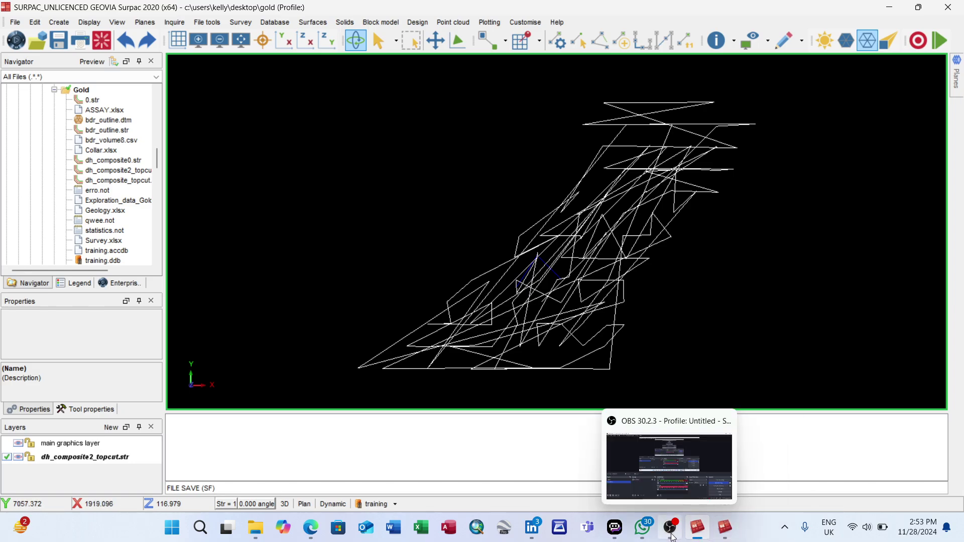